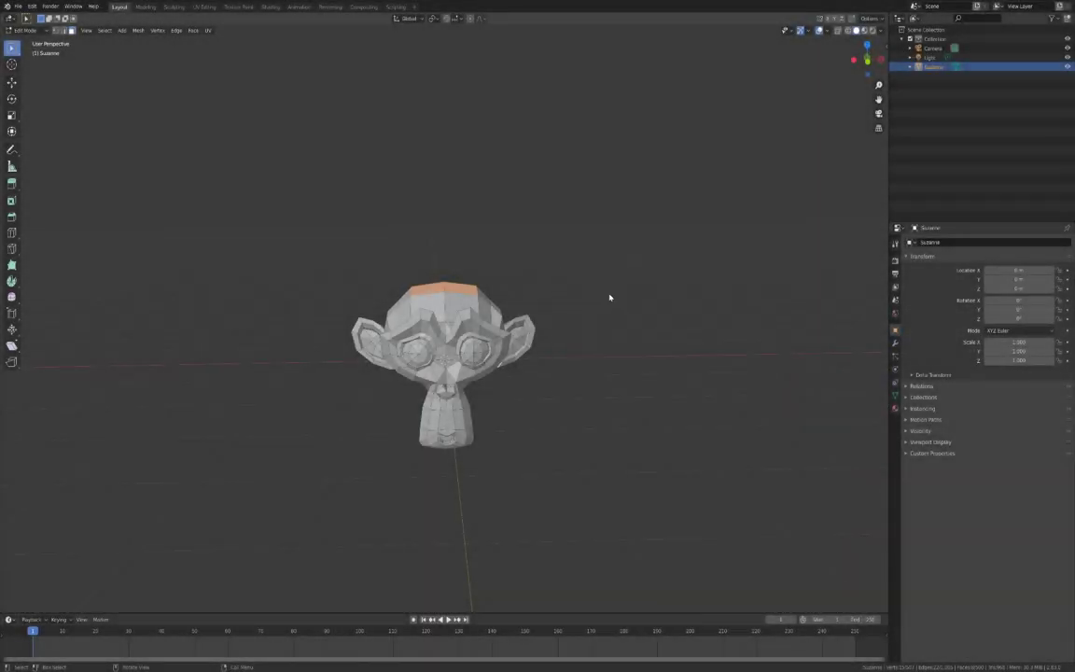
Step: Extrude the selected faces on Suzanne's head about 2.3 m with Twisted Extrude and adjust the X twist rotation
key("z")
left_click(576, 151)
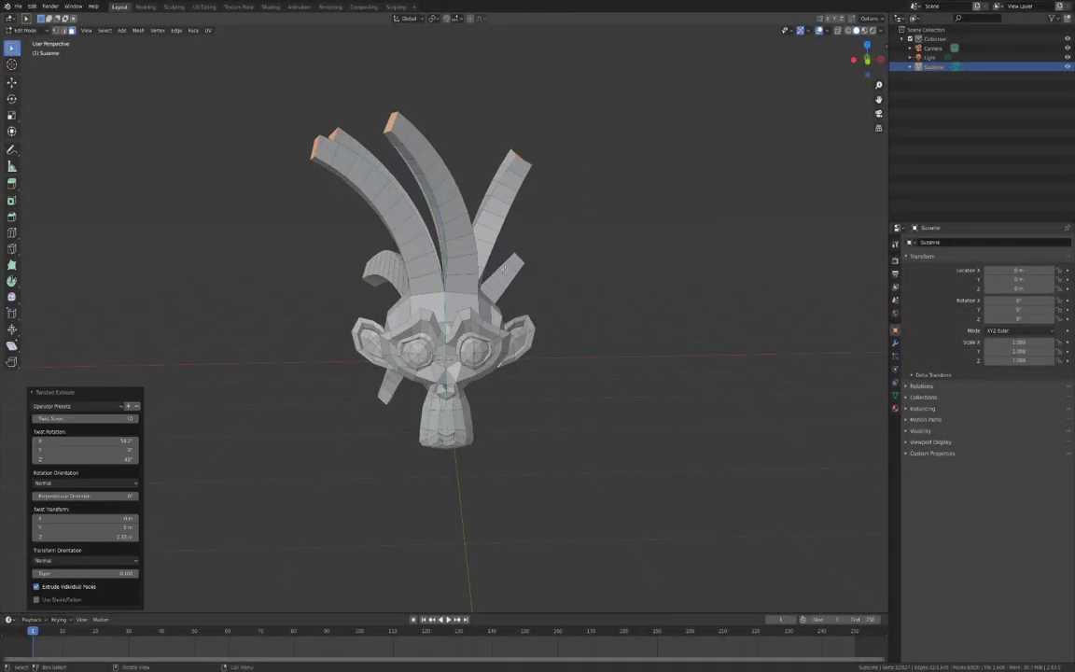
middle_click_drag(576, 151, 472, 311)
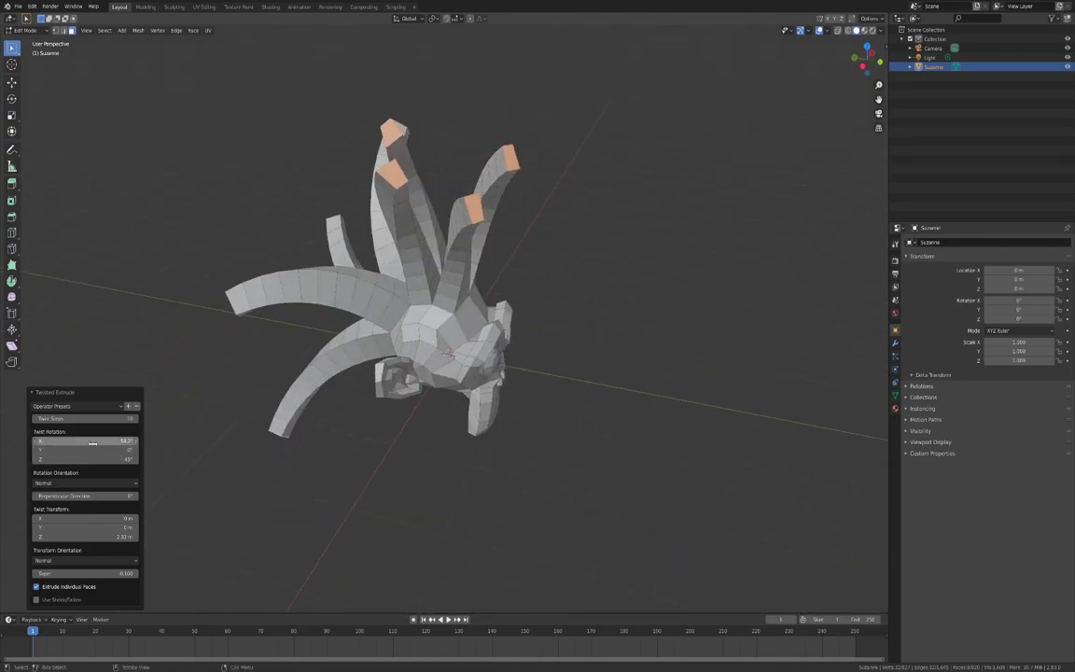
mouse_move(84, 441)
left_mouse_down()
mouse_move(122, 440)
mouse_move(86, 440)
left_mouse_up()
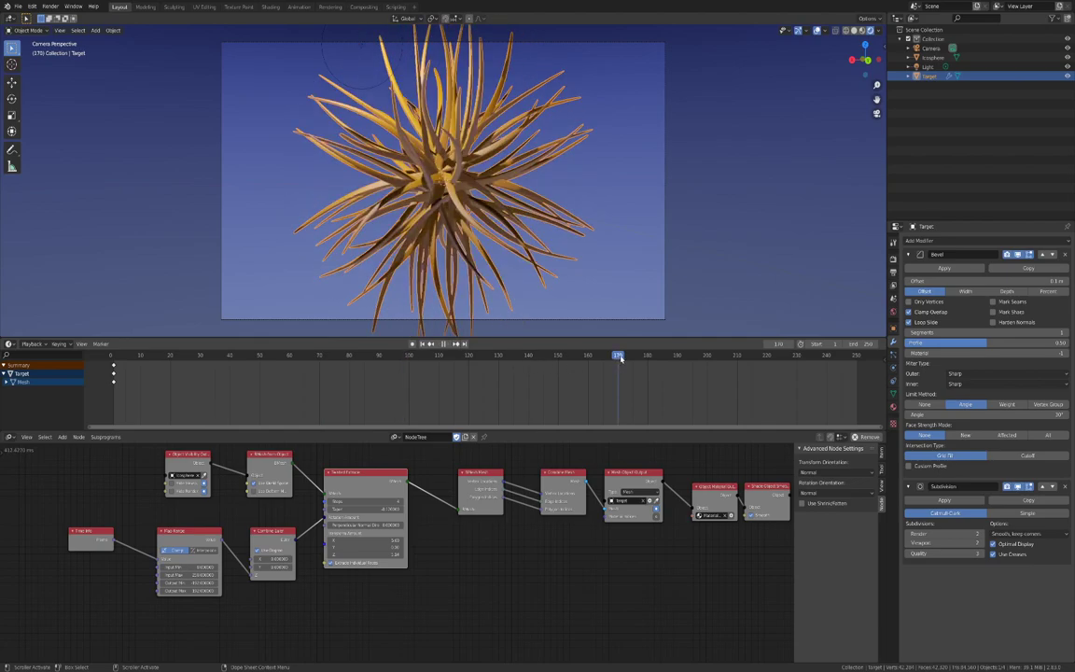
Step: Stop the animation playback and view the twisted spikes at other frames of the timeline
key("space")
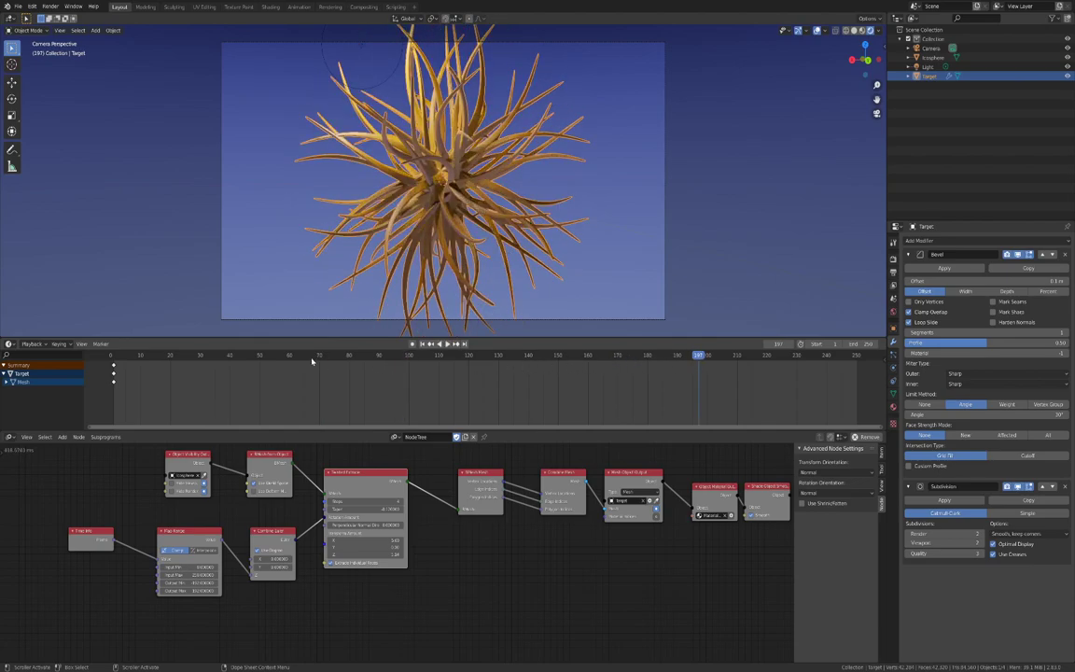
left_click(312, 360)
left_click(458, 358)
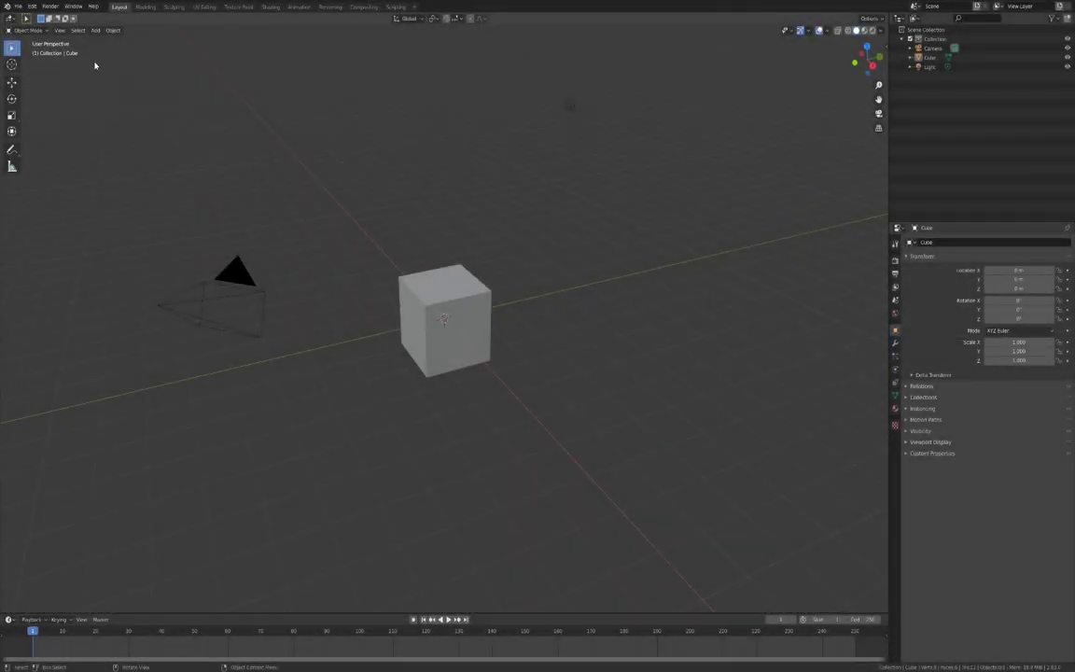
Step: Install the Twisted Extrude add-on from twisted_extrude.zip in the twisted_extrude folder inside blender_scripts on the E: drive
left_click(32, 7)
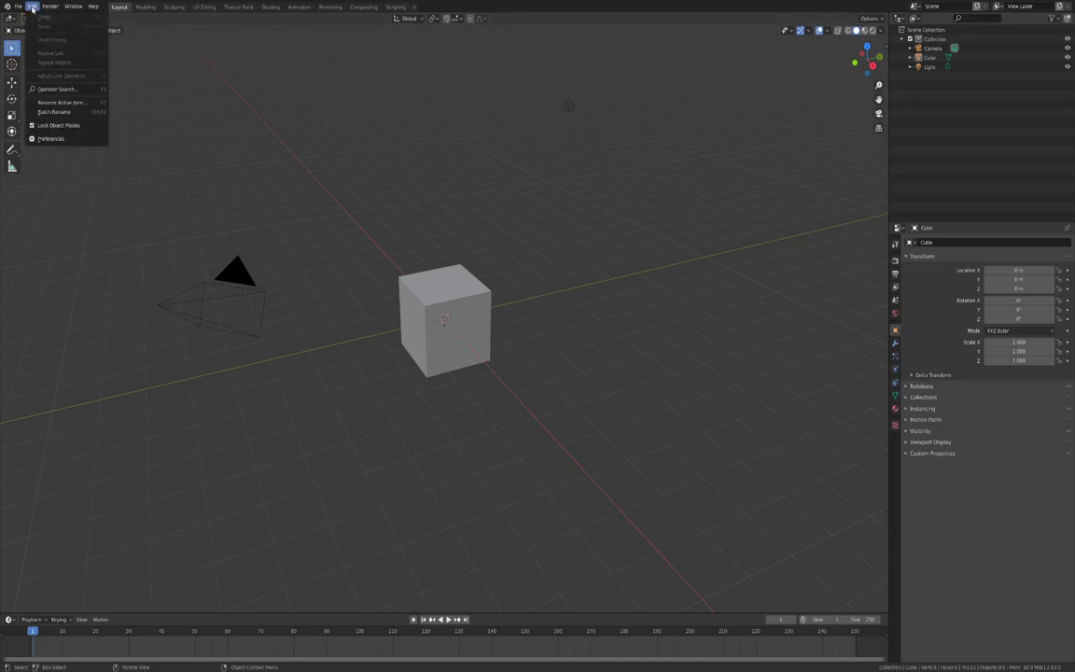
left_click(47, 138)
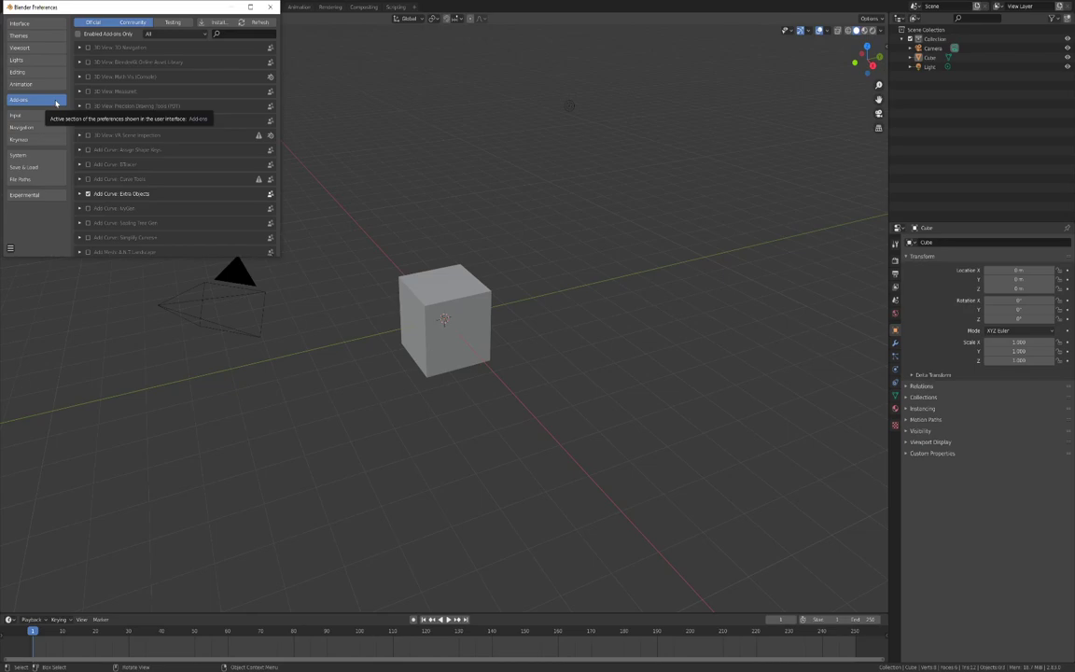
left_click(229, 26)
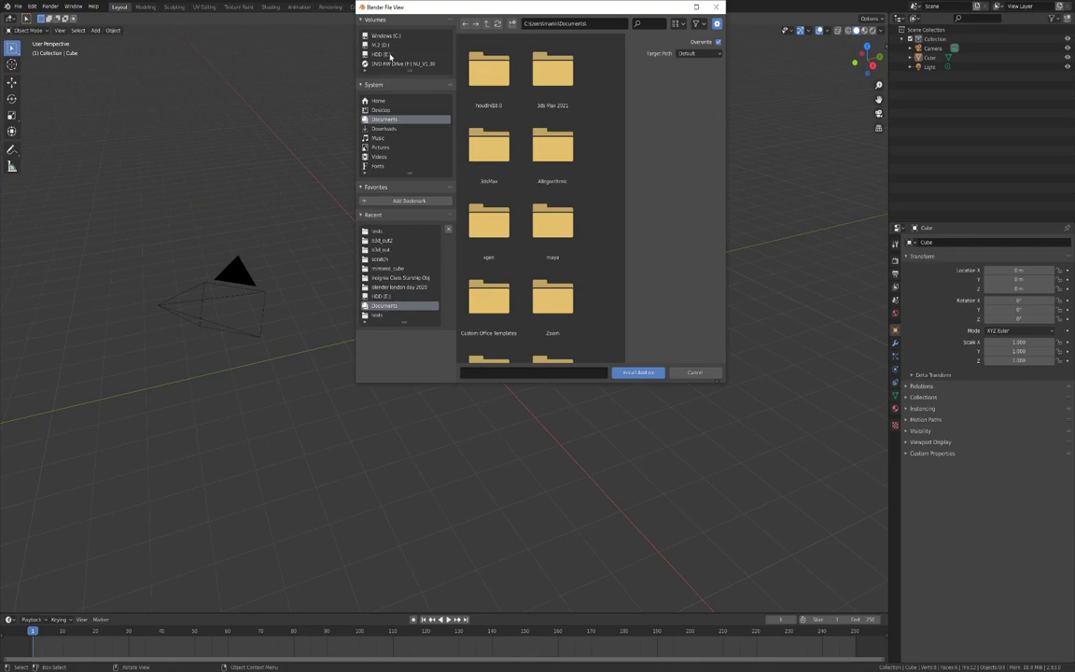
left_click(384, 54)
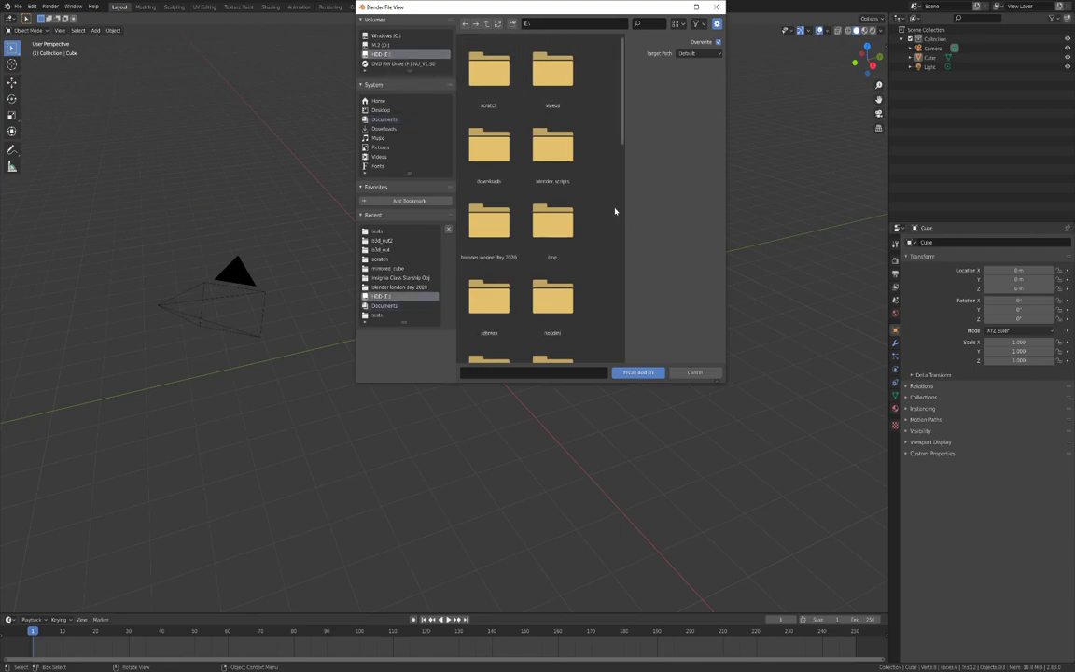
double_click(553, 148)
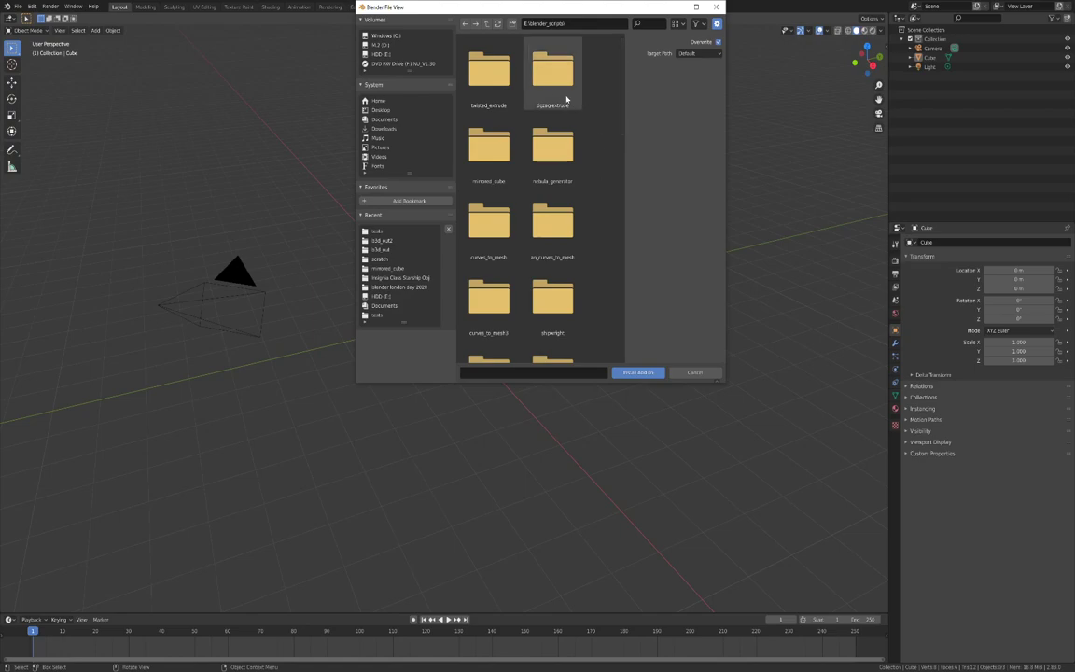
double_click(489, 93)
left_click(570, 160)
left_click(647, 373)
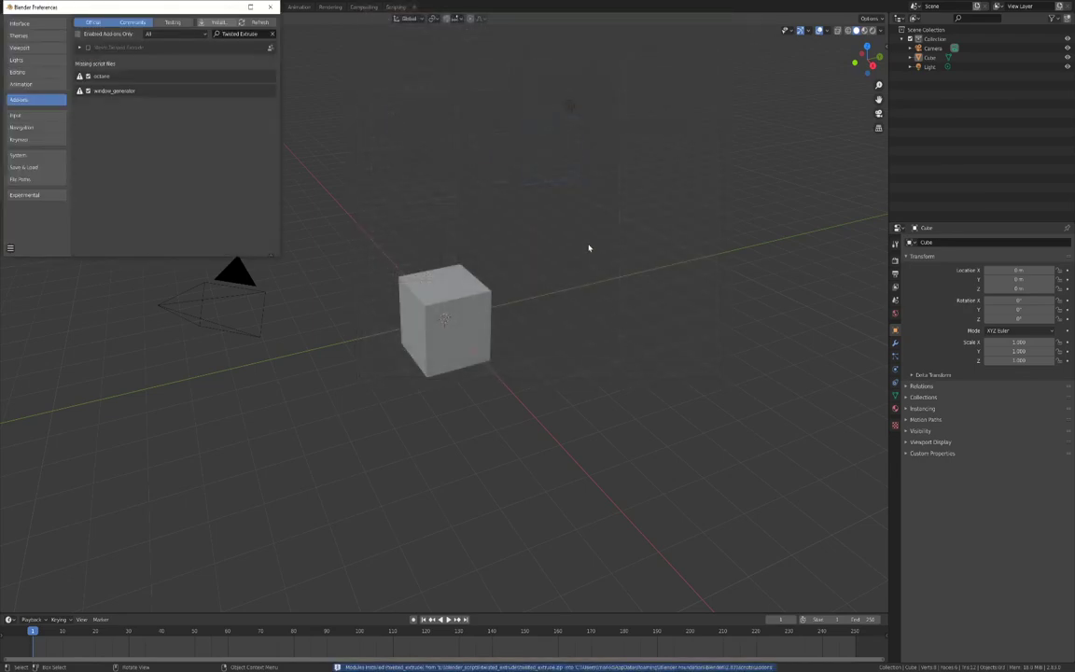
Step: Enable the Mesh: Twisted Extrude add-on and close the preferences
left_click(79, 47)
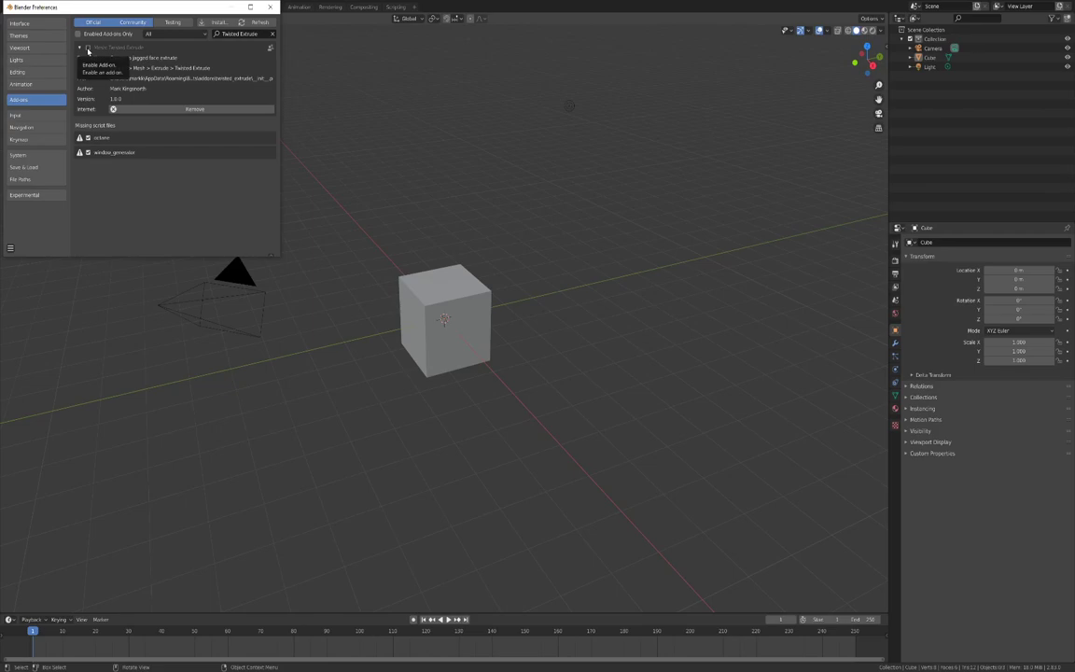
left_click(88, 47)
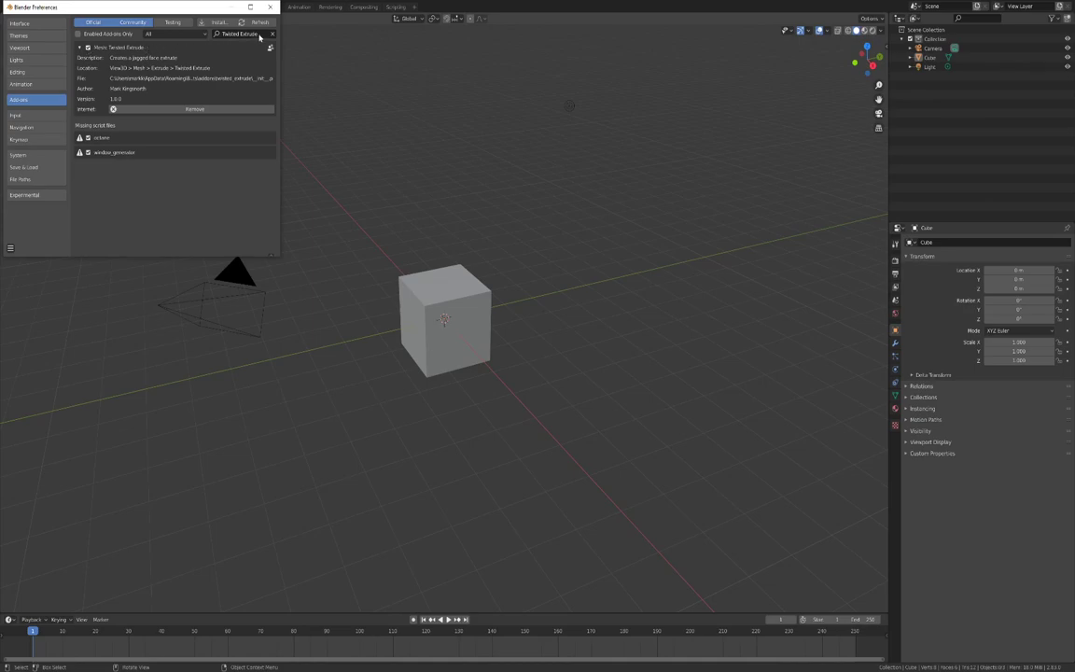
left_click(270, 7)
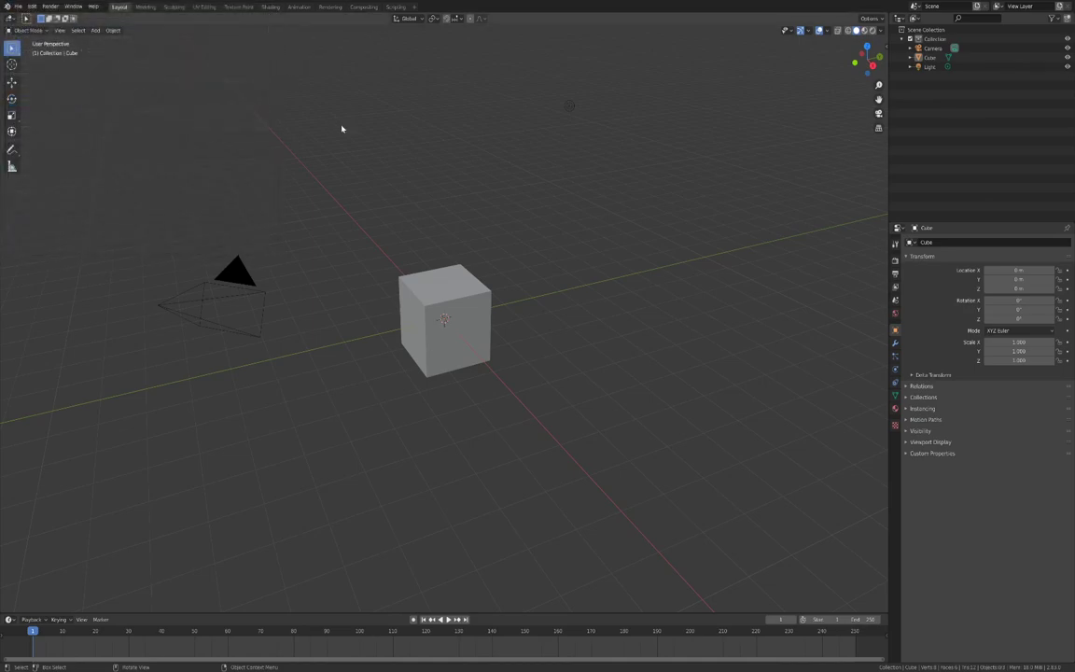
Step: In Edit Mode, extrude the cube's top face upward about 2.12 m with Twisted Extrude
left_click(455, 291)
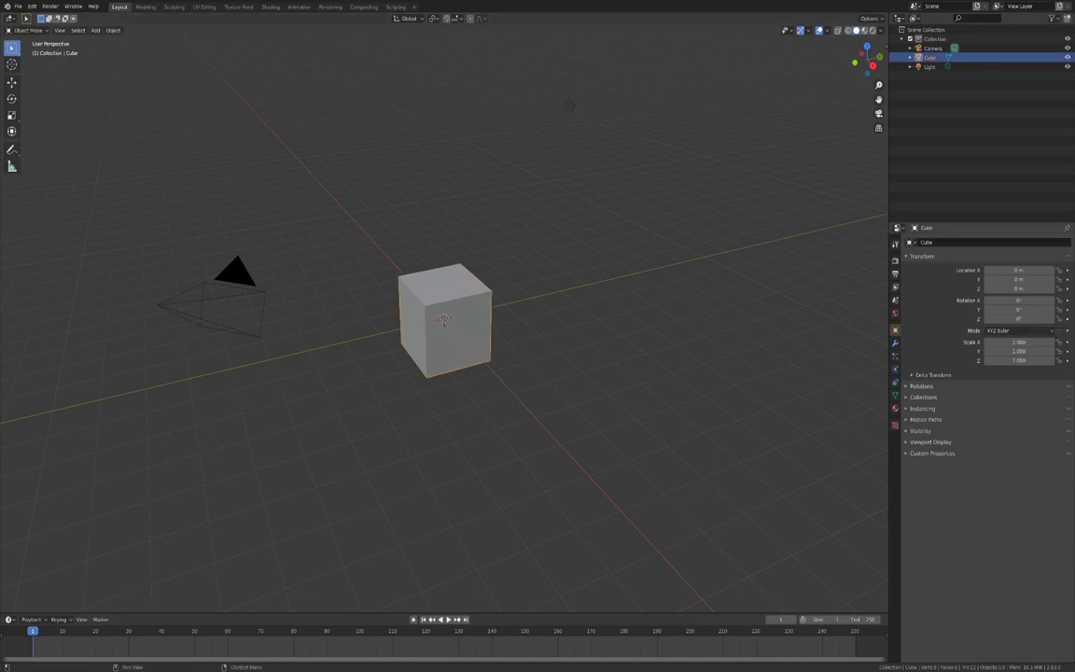
left_click(543, 312)
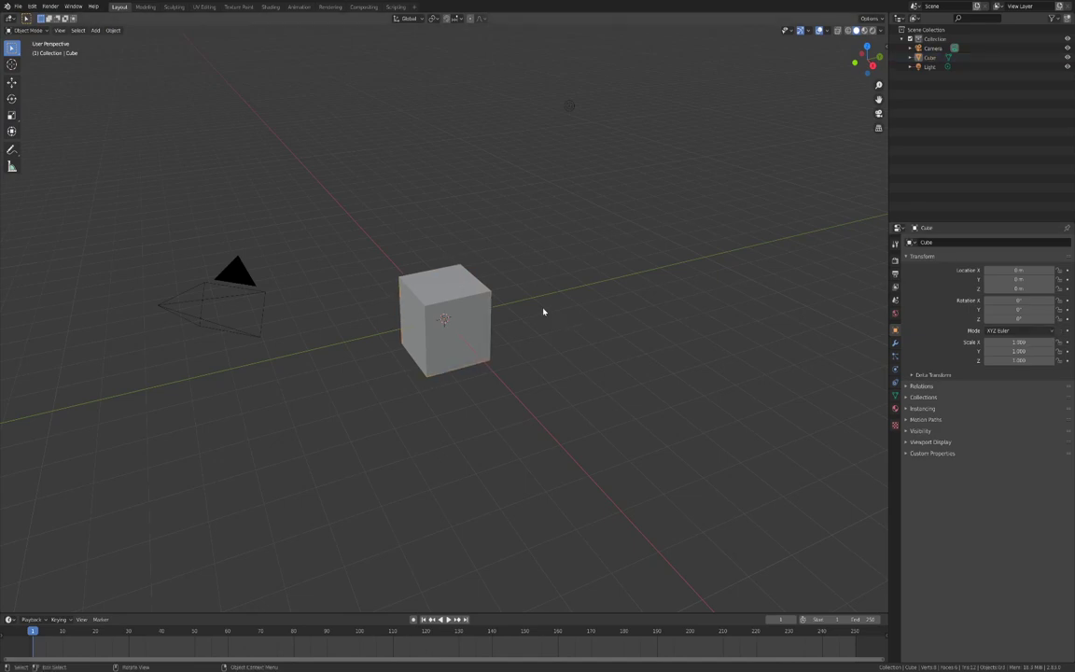
left_click(446, 294)
scroll(486, 339, "up", 4)
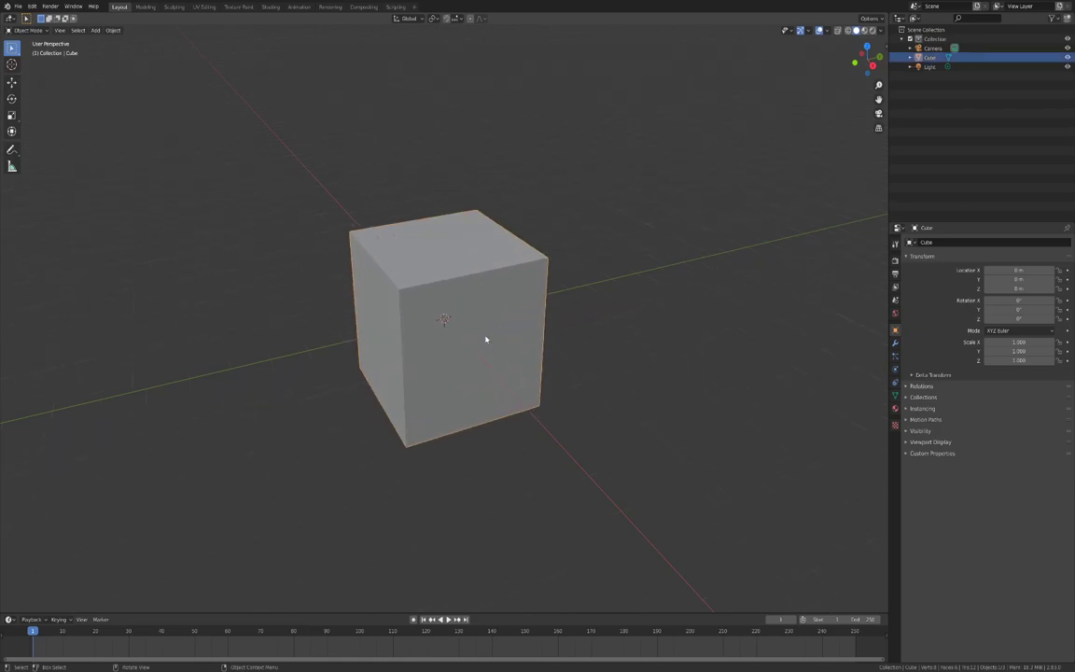
key("Tab")
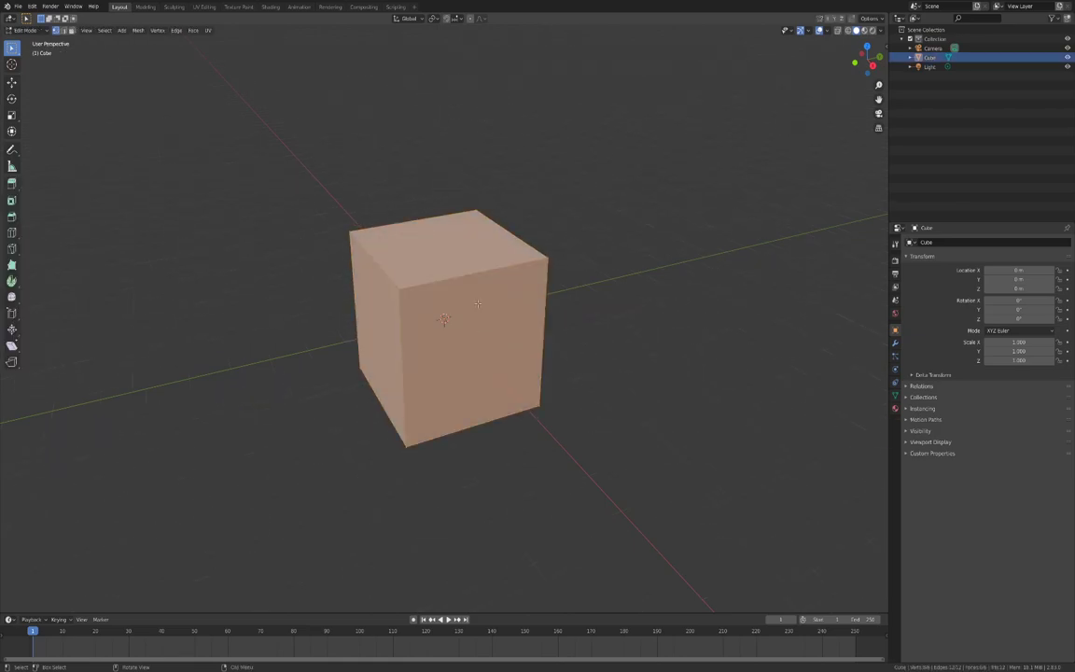
key("a")
left_click(435, 244)
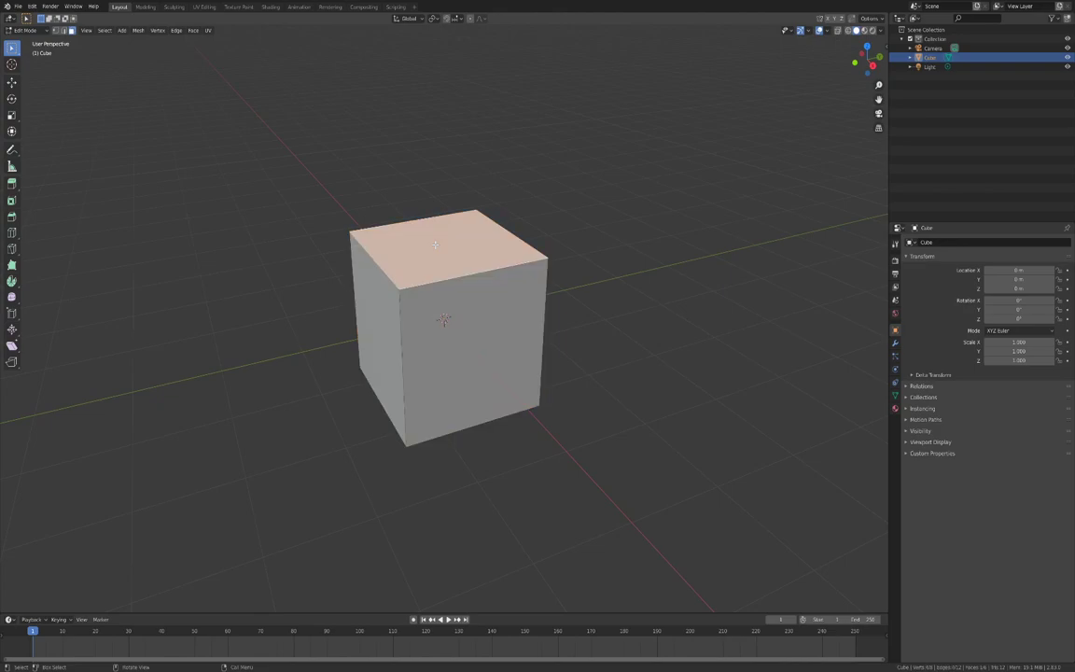
key("F3")
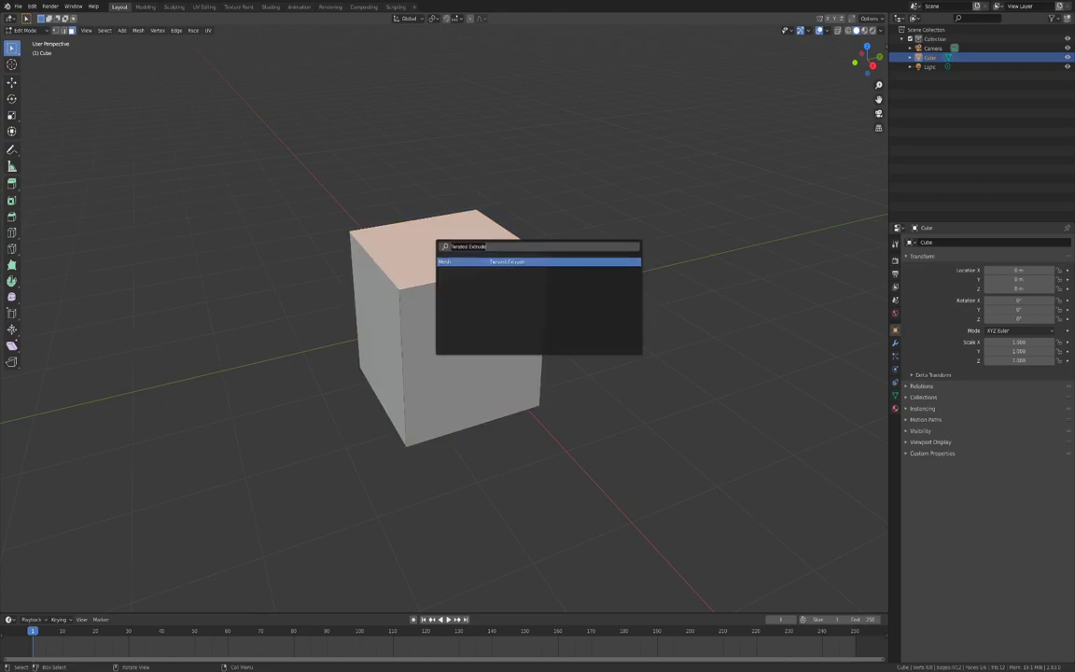
key("Return")
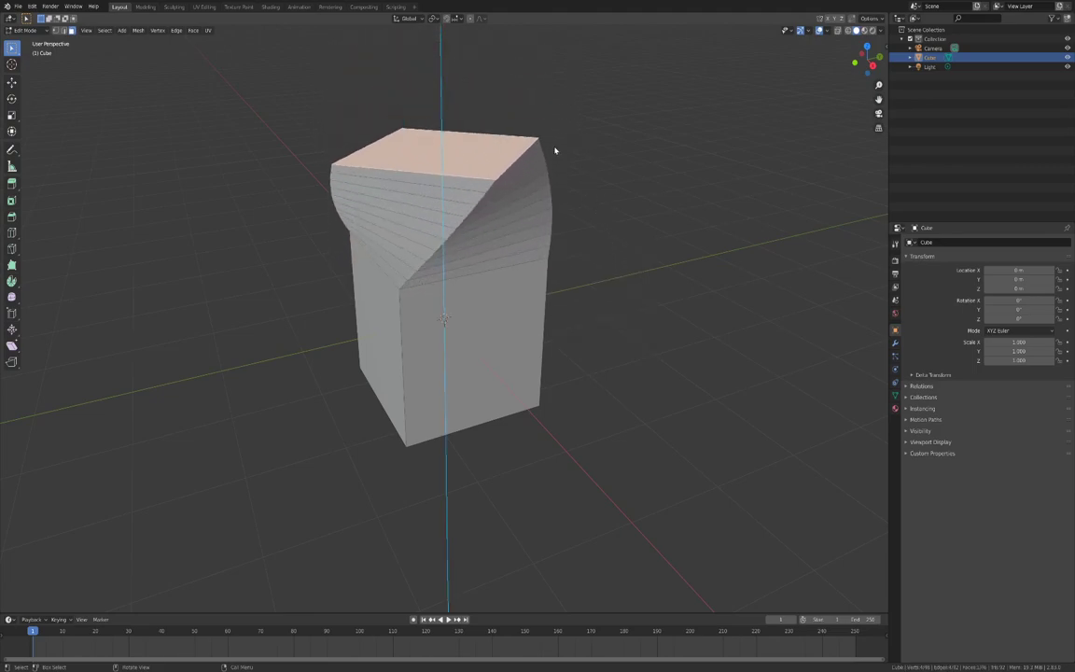
left_click(557, 73)
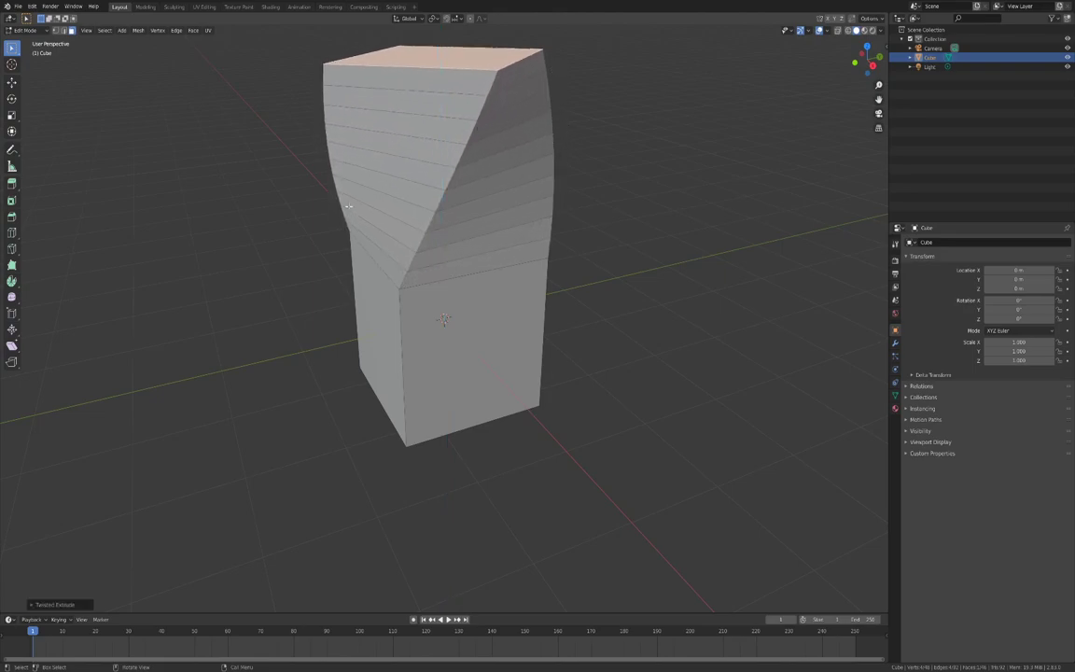
Step: Set the number of twist steps in the Twisted Extrude settings to 33
left_click(31, 606)
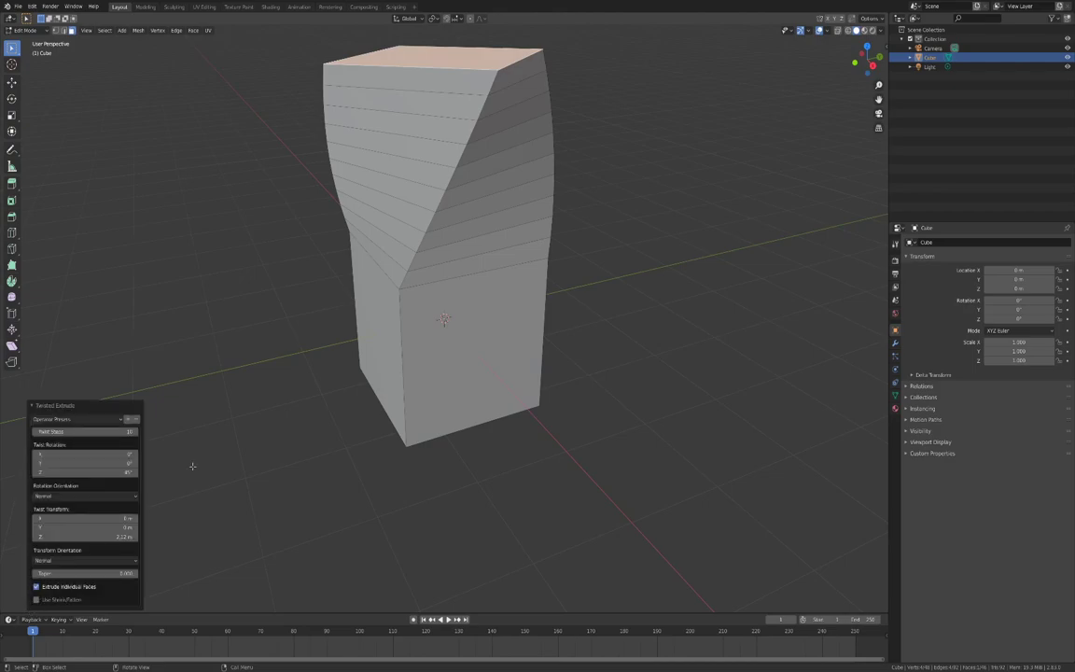
middle_click_drag(291, 302, 308, 479)
middle_click_drag(397, 360, 235, 411)
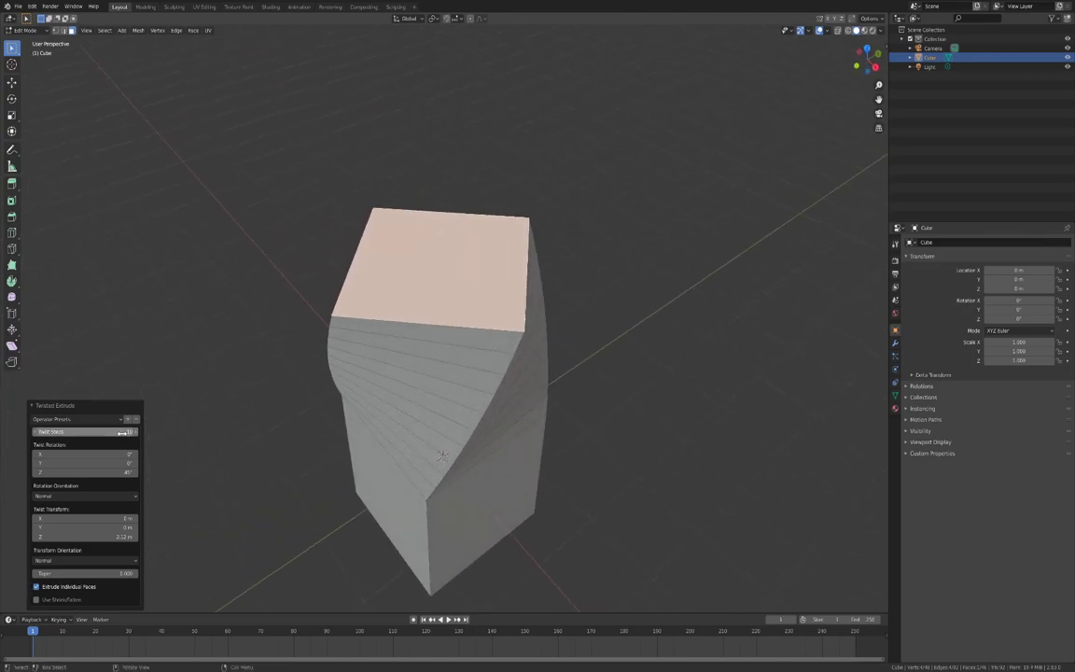
left_click_drag(120, 432, 163, 432)
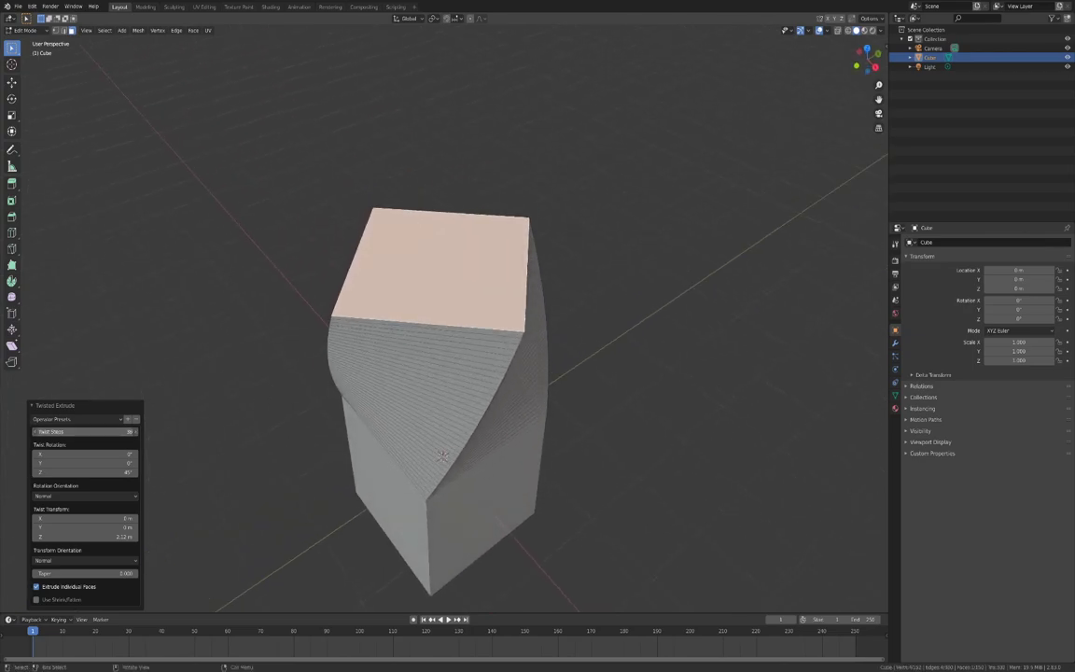
middle_click_drag(309, 378, 346, 386)
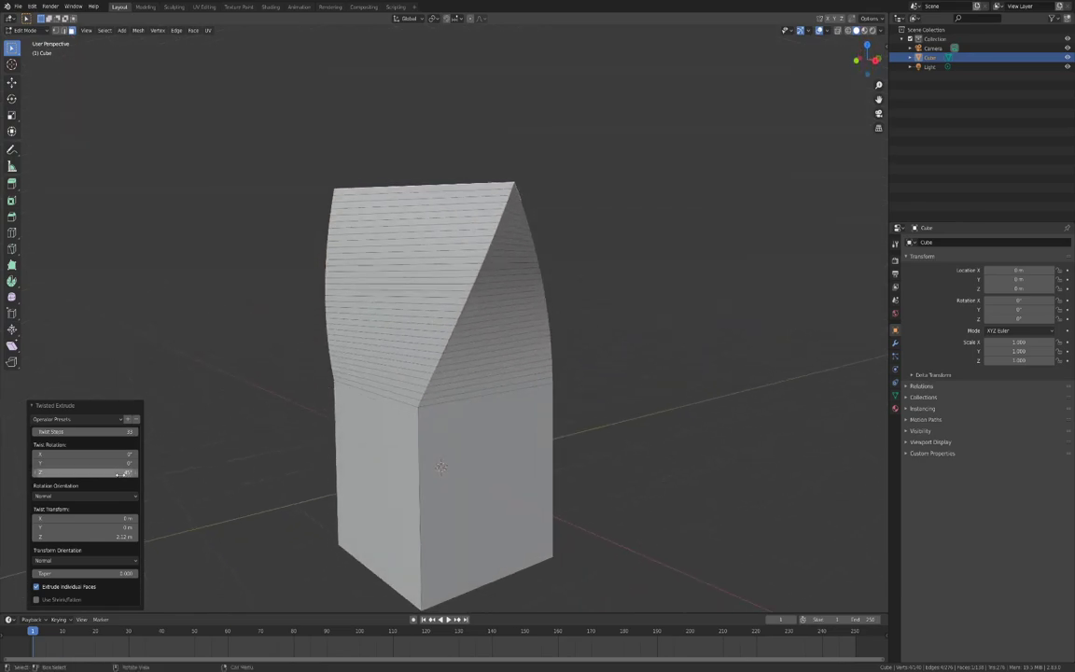
Step: Set the extrusion's twist rotation to about -60.5° around Z and about 45° around X
mouse_move(121, 473)
left_mouse_down()
mouse_move(23, 473)
mouse_move(140, 474)
left_mouse_up()
middle_click_drag(328, 216, 324, 293)
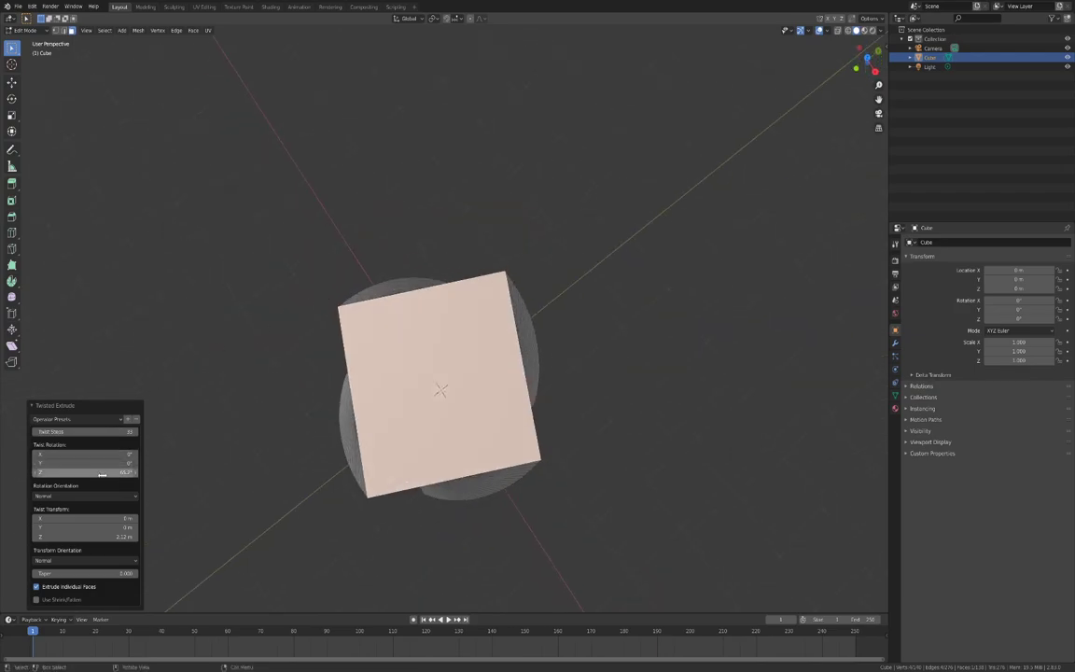
mouse_move(102, 473)
left_mouse_down()
mouse_move(56, 474)
mouse_move(106, 473)
left_mouse_up()
middle_click_drag(578, 359, 565, 307)
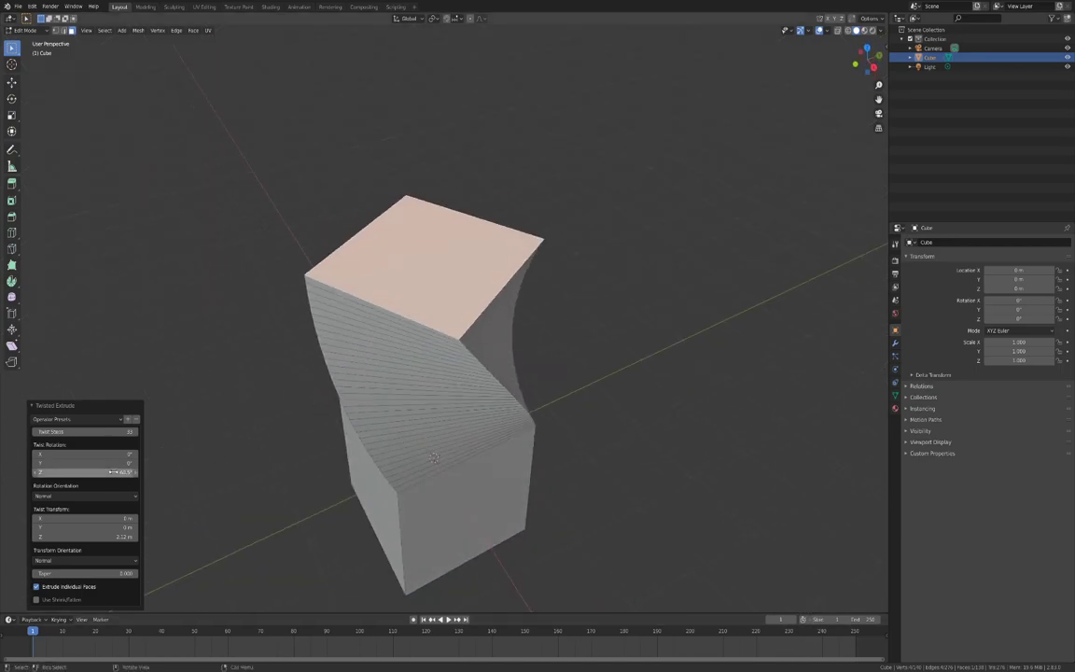
left_click_drag(84, 453, 130, 453)
middle_click_drag(271, 349, 378, 314)
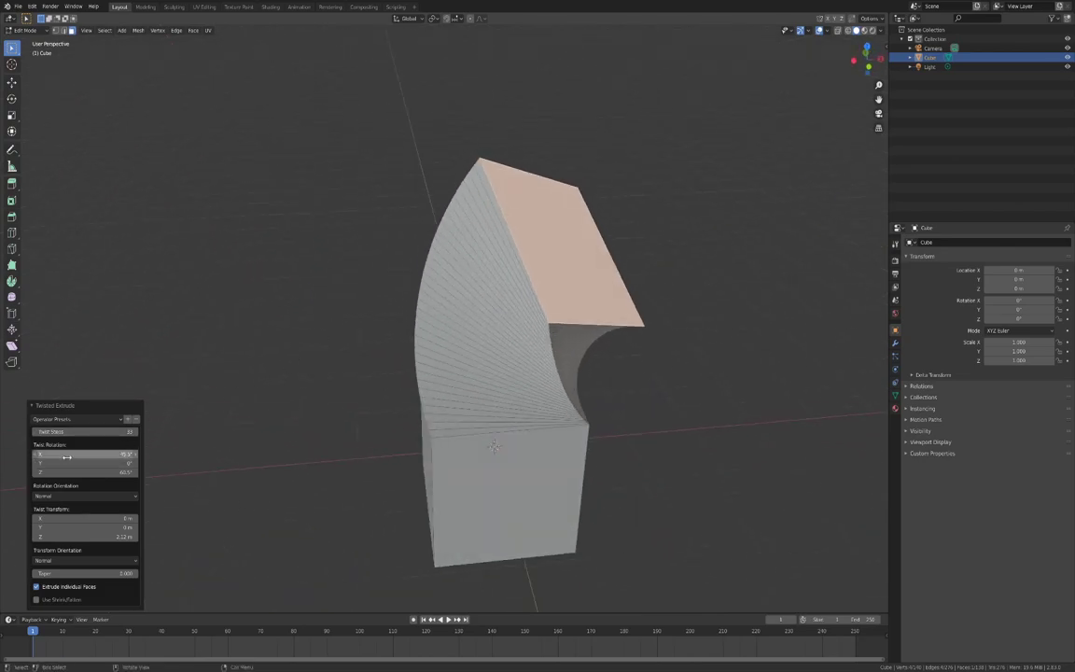
Step: Set the extrusion's Z twist transform to 3.04 m and its taper to about 0.55
left_click_drag(88, 535, 111, 530)
mouse_move(105, 574)
left_mouse_down()
mouse_move(115, 574)
mouse_move(86, 573)
left_mouse_up()
middle_click_drag(407, 446, 528, 399)
Step: Undo the top-face extrusion and apply Twisted Extrude to the top and an adjacent side face with Extrude Individual Faces turned off
key("ctrl+z")
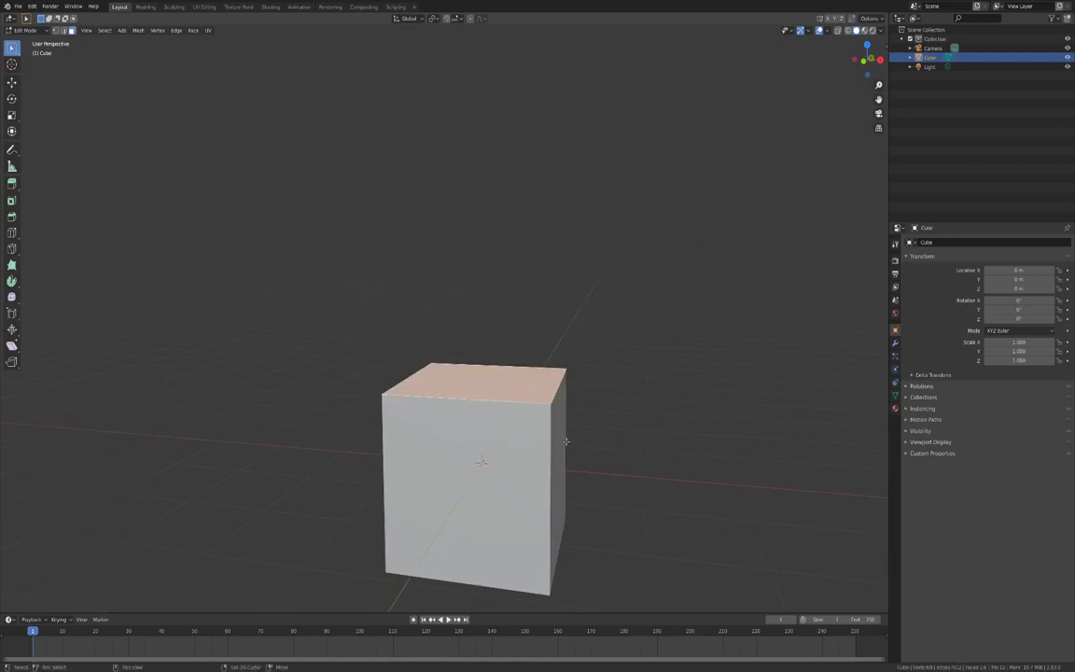
key("a")
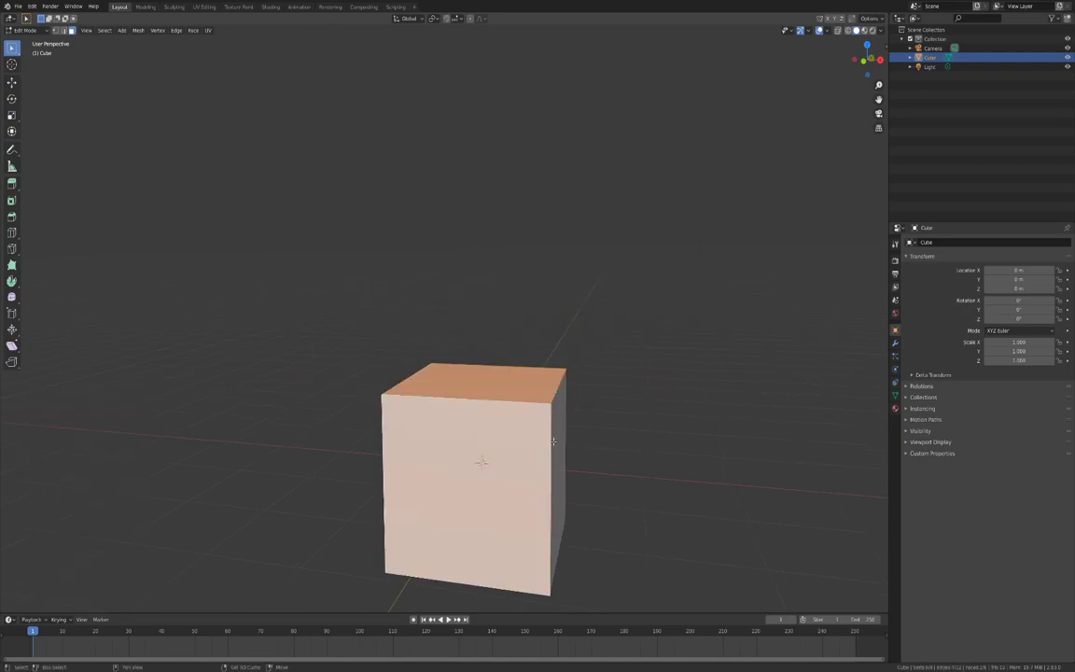
middle_click_drag(561, 441, 560, 448)
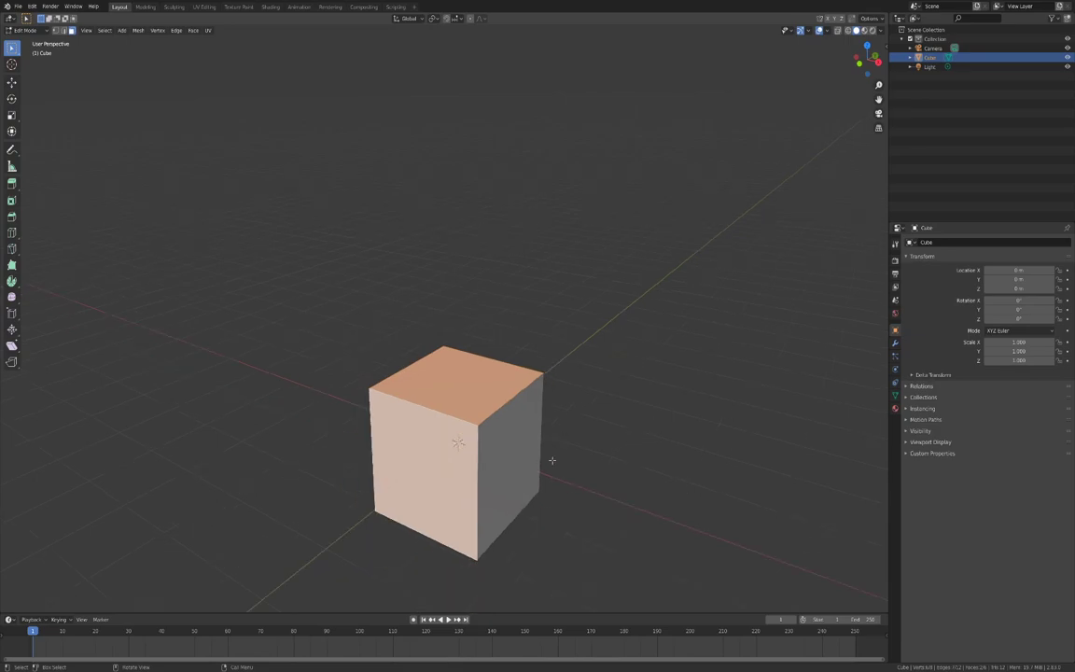
key("F3")
key("Return")
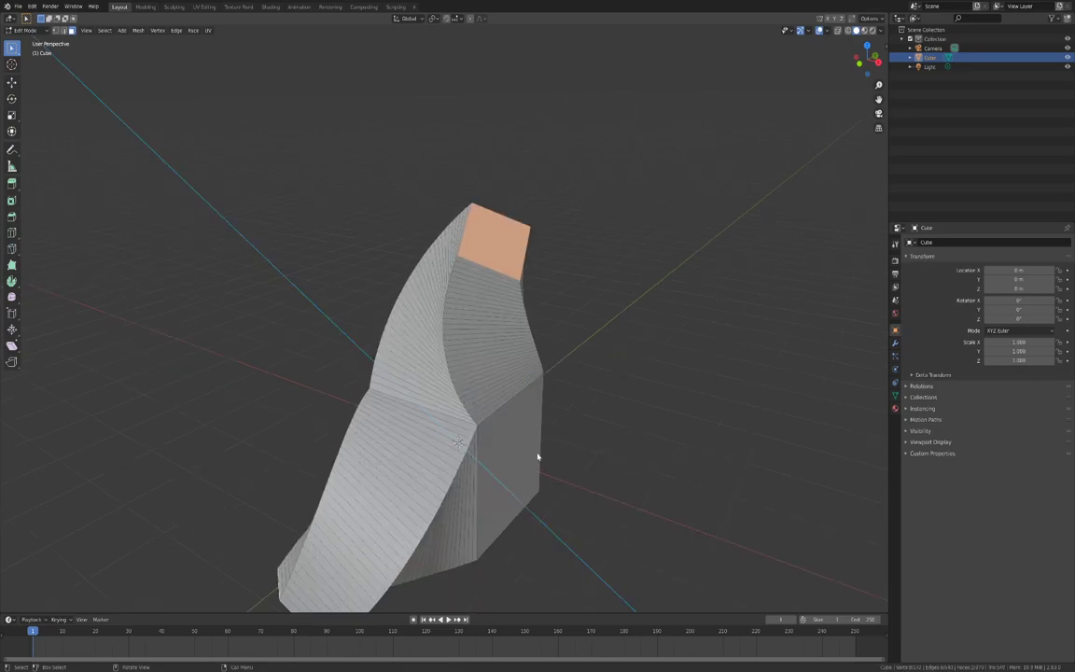
left_click(585, 452)
middle_click_drag(585, 452, 576, 451)
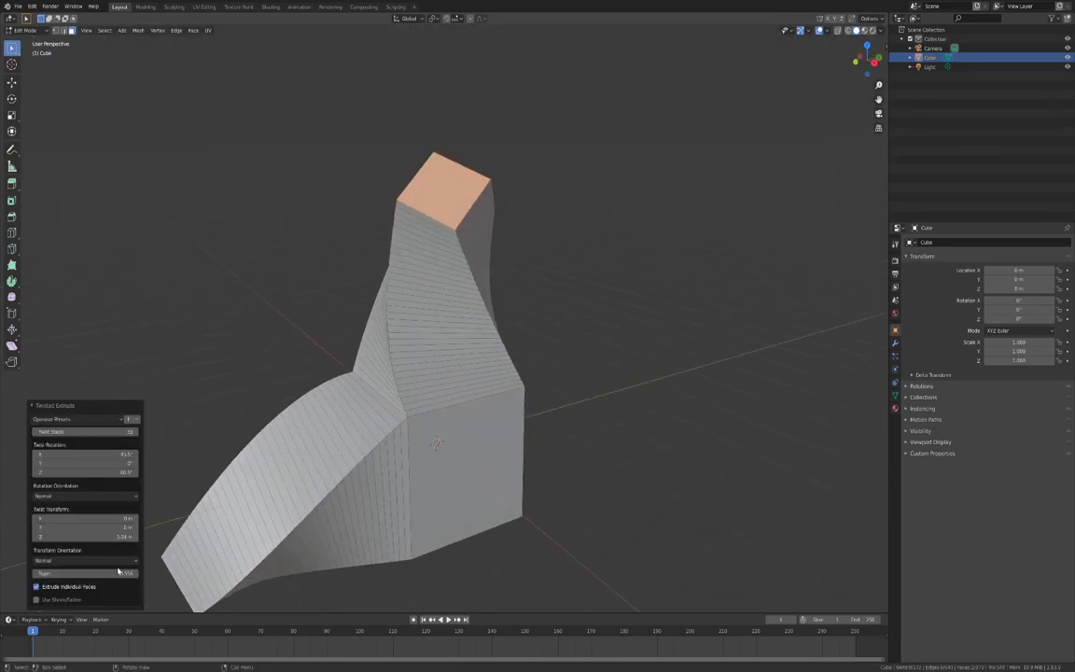
left_click(80, 589)
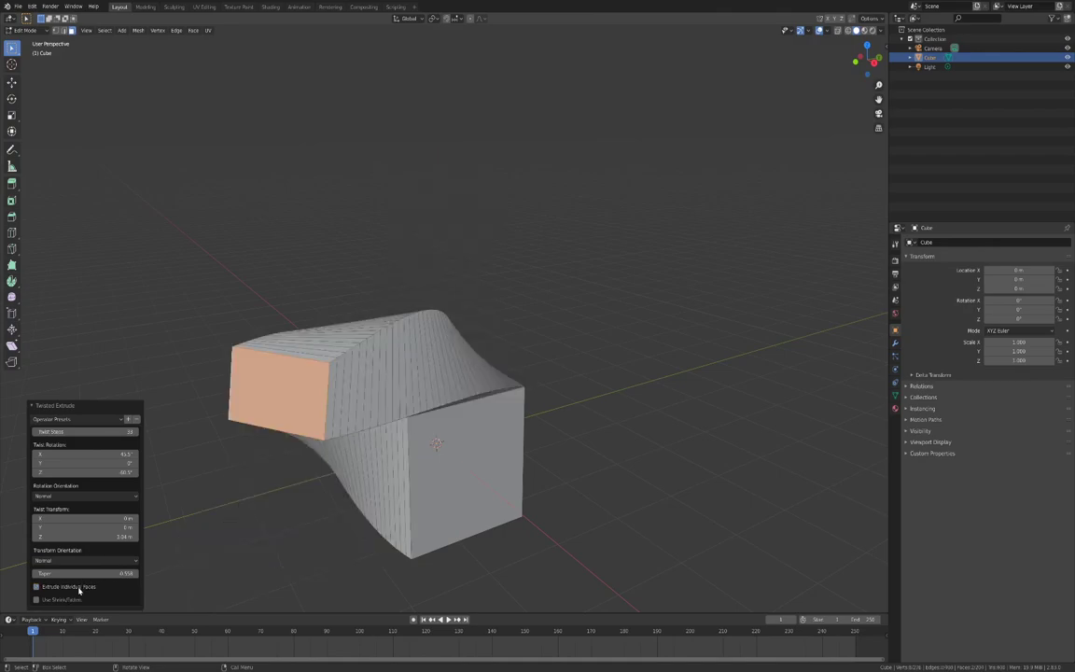
Step: Toggle Extrude Individual Faces on and off again for the two cube faces, and turn on Use Shrink/Fatten
left_click(79, 589)
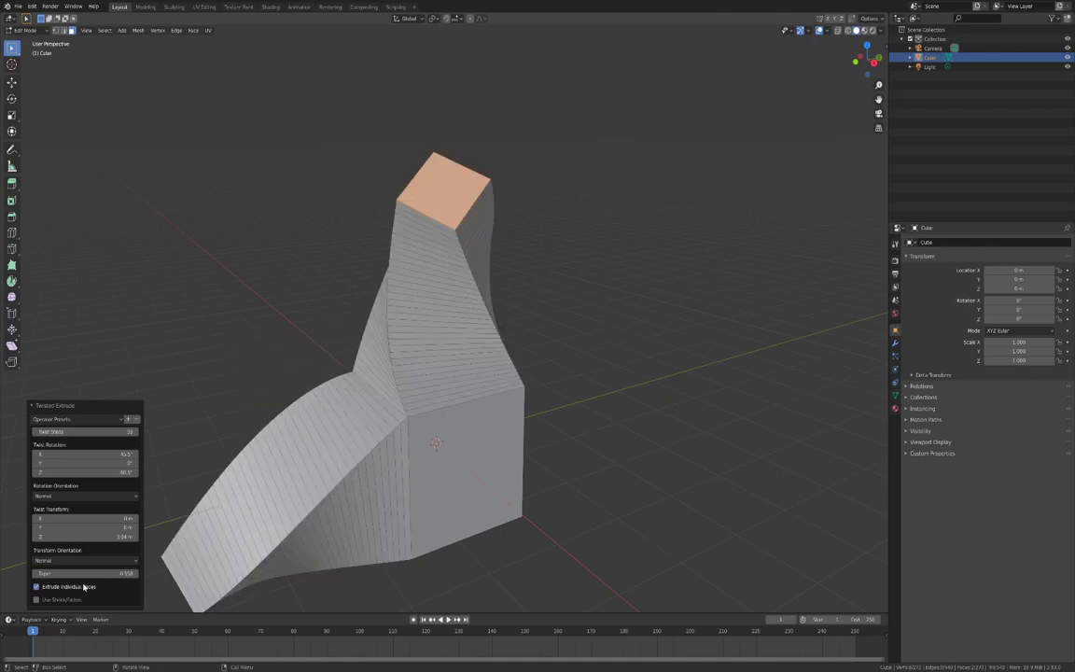
middle_click_drag(435, 544, 577, 487, "shift")
left_click(65, 588)
left_click(67, 600)
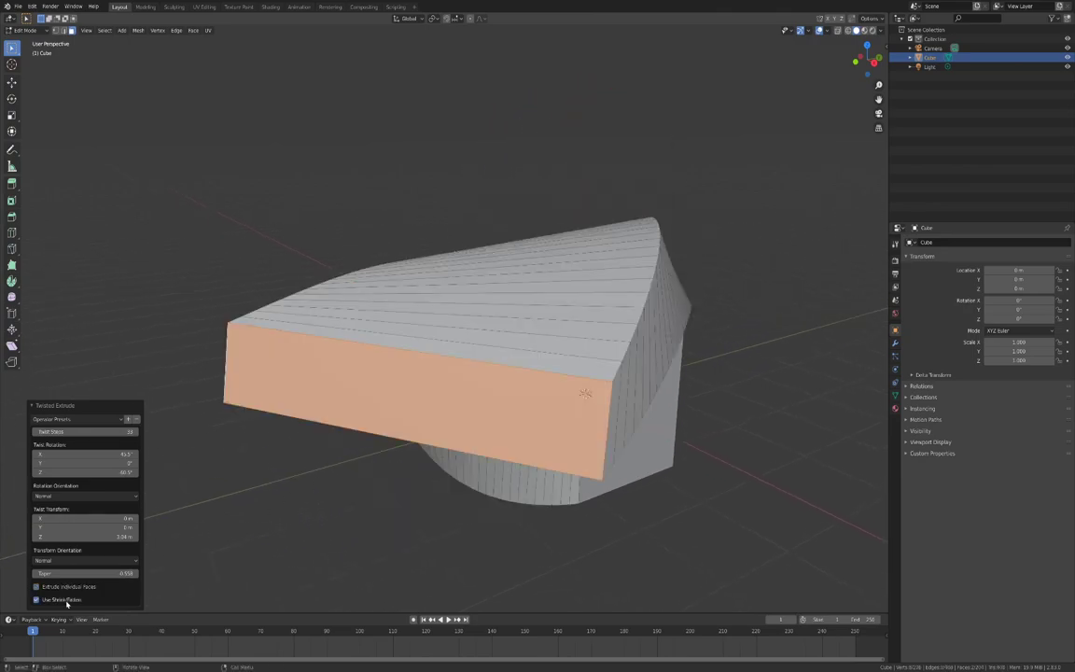
middle_click_drag(269, 458, 343, 478)
Step: Turn off Use Shrink/Fatten and turn on Extrude Individual Faces for the cube's twisted extrusion
left_click(56, 599)
left_click(63, 587)
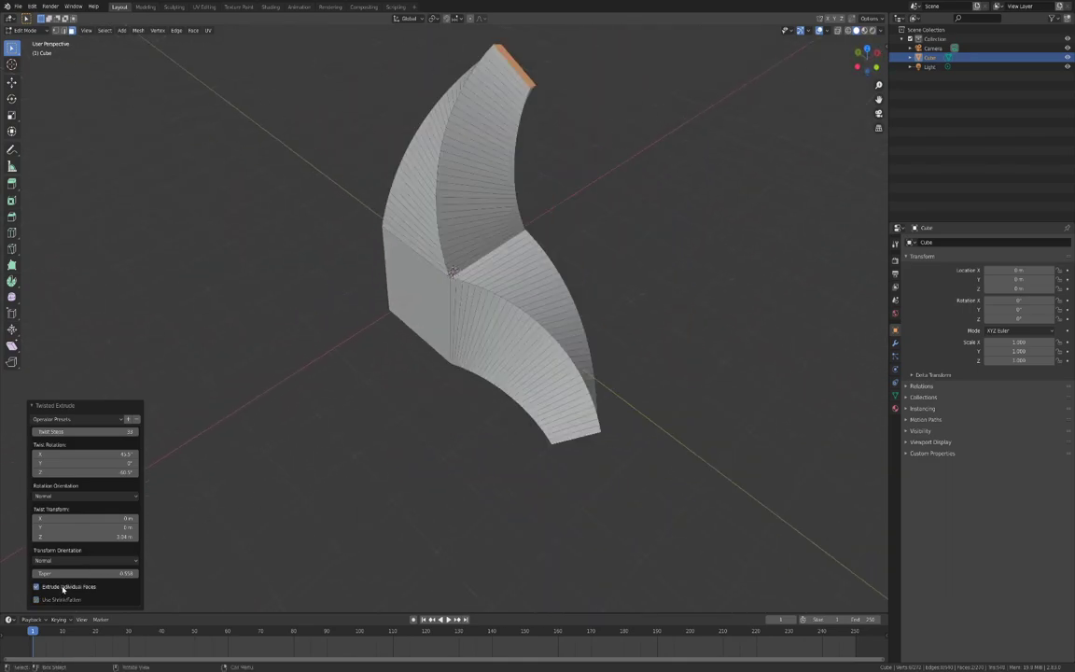
middle_click_drag(373, 438, 360, 391)
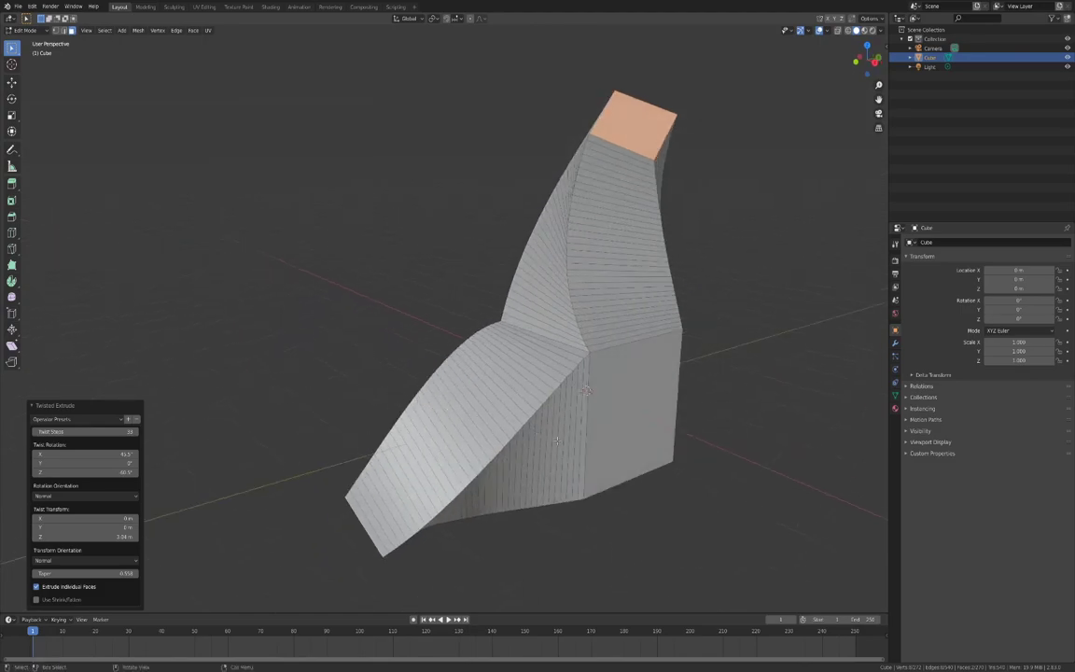
middle_click_drag(567, 444, 634, 437)
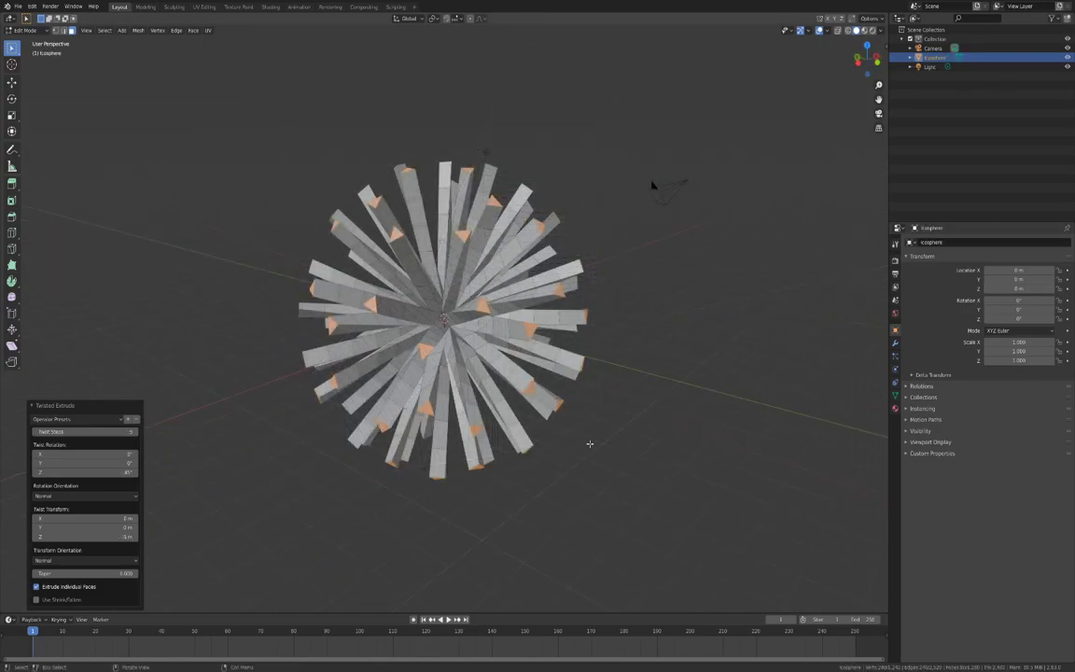
Step: Set the twist rotation of the icosphere's extruded spikes to 20° around both X and Y
mouse_move(630, 388)
middle_mouse_down()
mouse_move(581, 389)
mouse_move(614, 391)
middle_mouse_up()
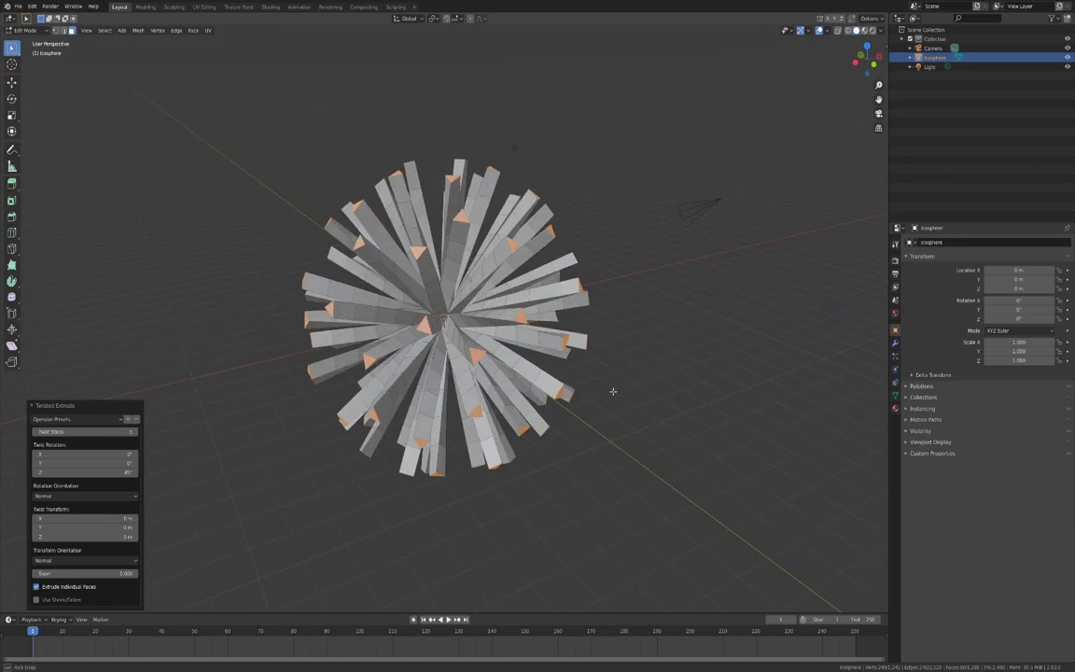
left_click(37, 455)
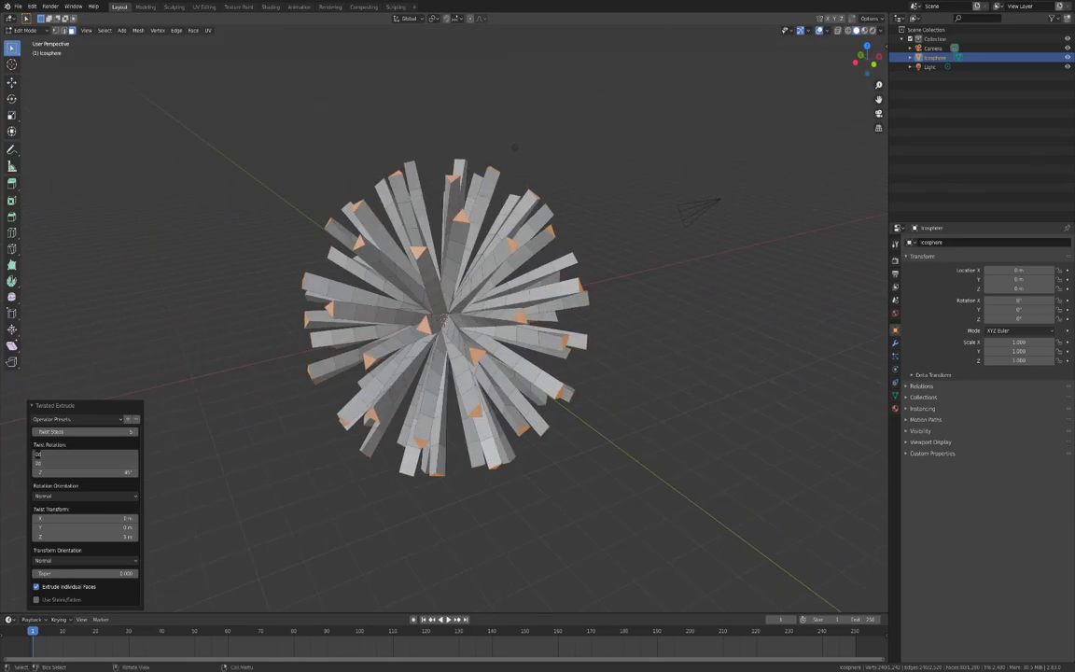
type("20")
key("Return")
Step: Try the Local rotation orientation on the icosphere's spikes and return it to Normal
middle_click_drag(295, 316, 266, 427)
left_click(105, 496)
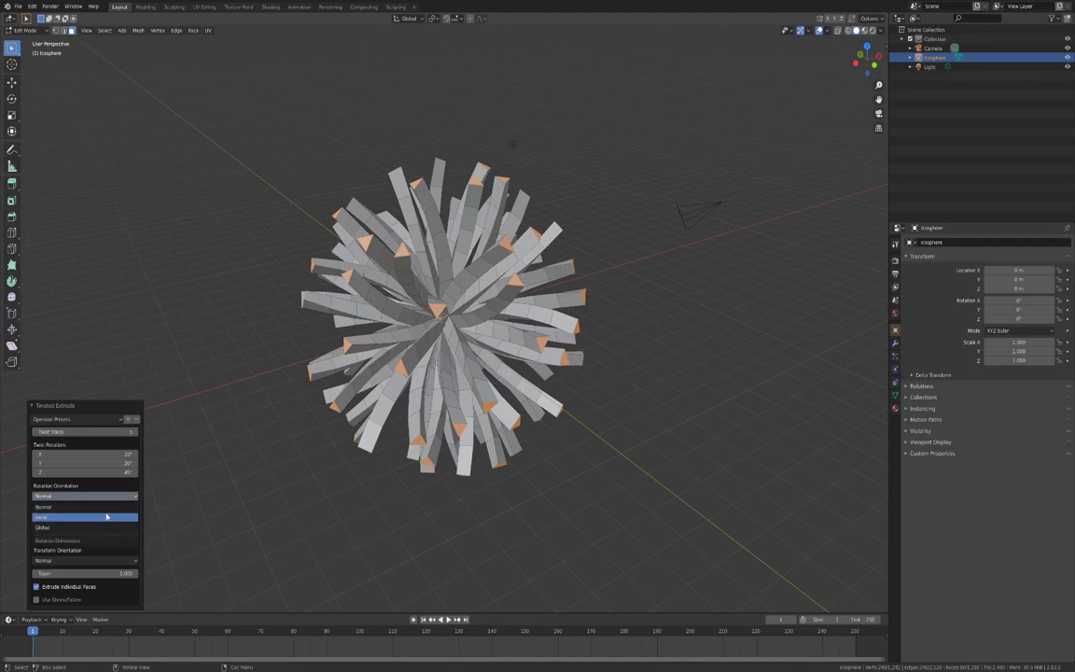
middle_click_drag(308, 457, 418, 376)
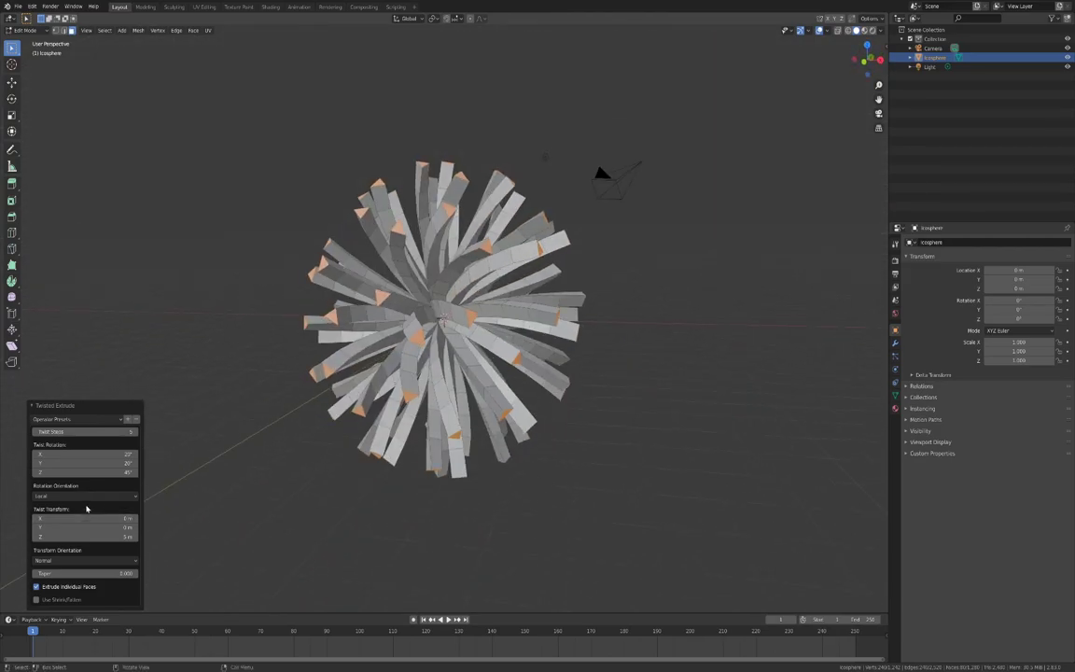
left_click(84, 497)
left_click(84, 507)
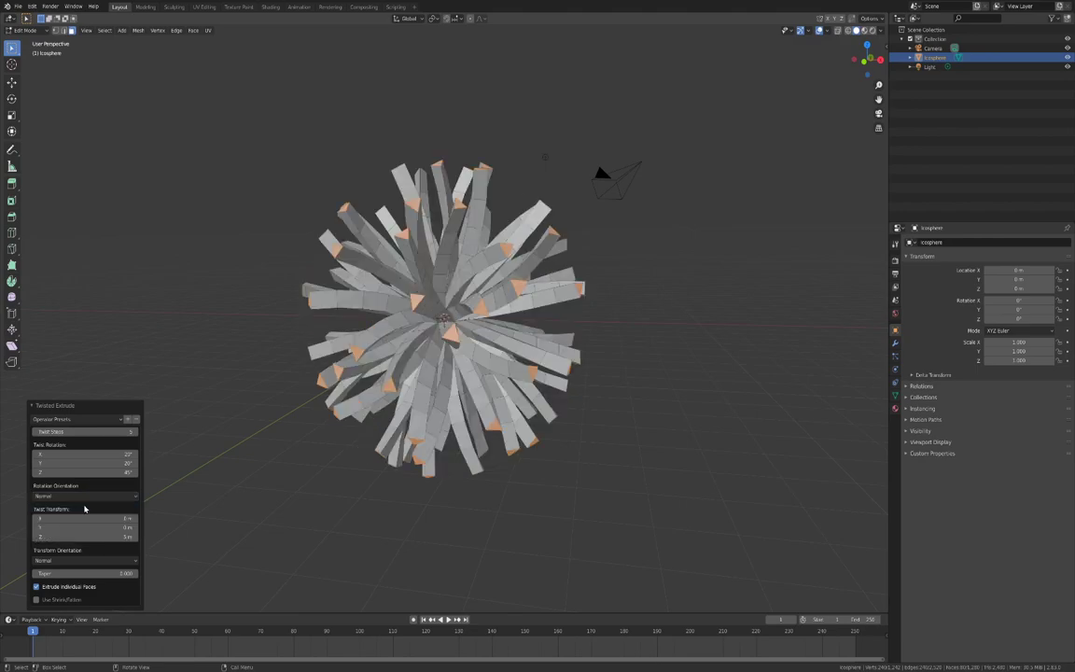
Step: Try an equal X and Y twist transform on the icosphere's spikes, and reset both values to 0 m
left_click_drag(53, 518, 53, 527)
key("Return")
middle_click_drag(393, 400, 504, 319)
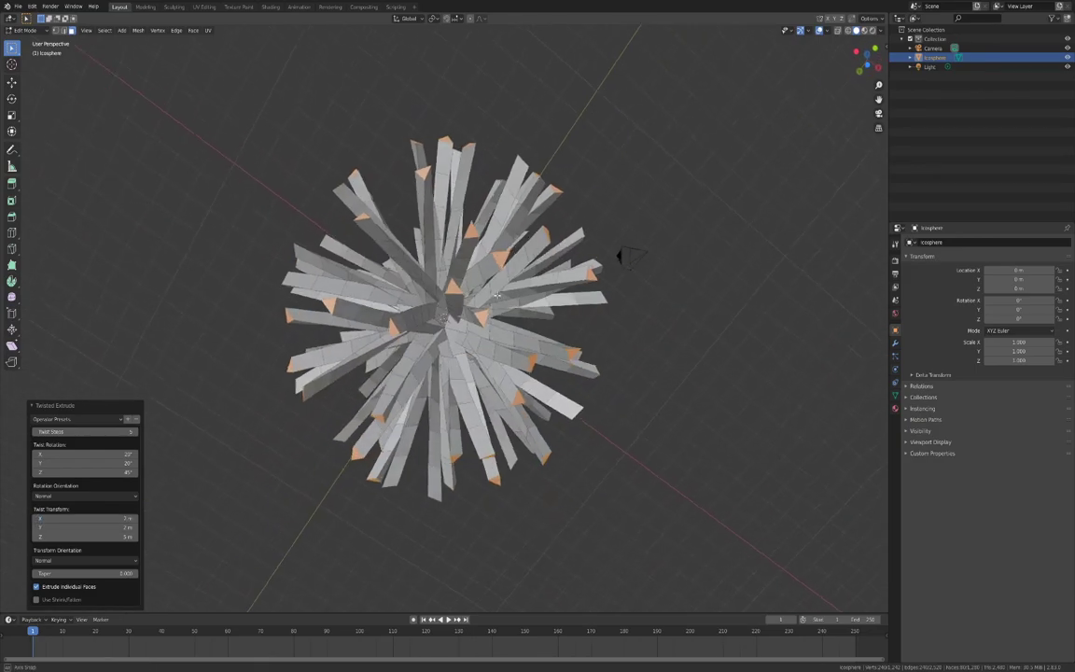
middle_click_drag(496, 296, 459, 372)
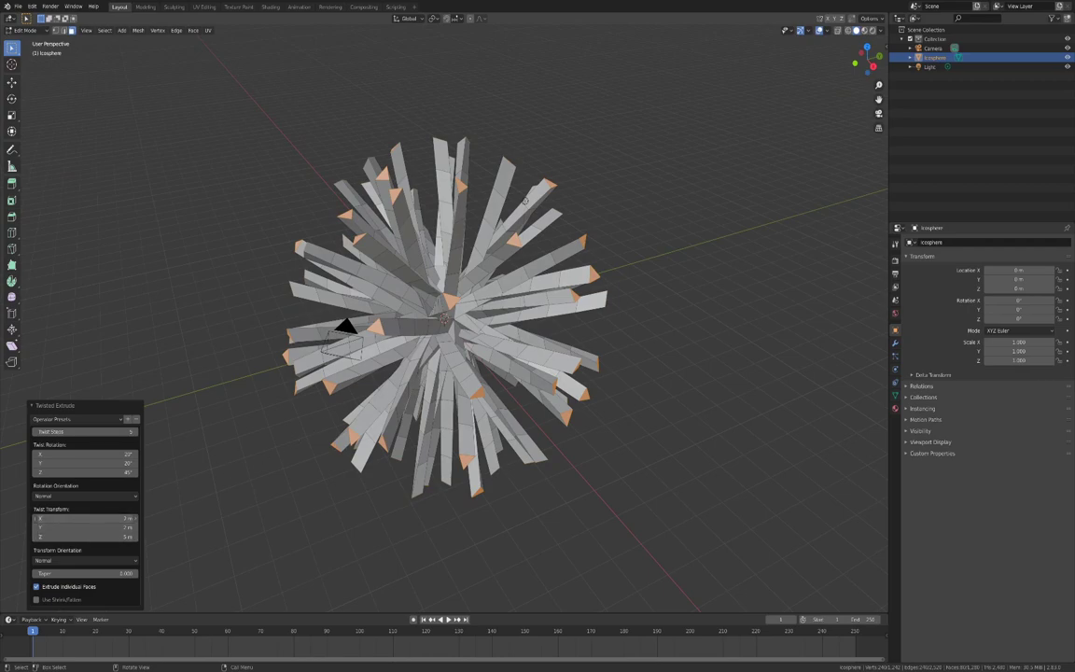
left_click_drag(85, 518, 85, 527)
type("0")
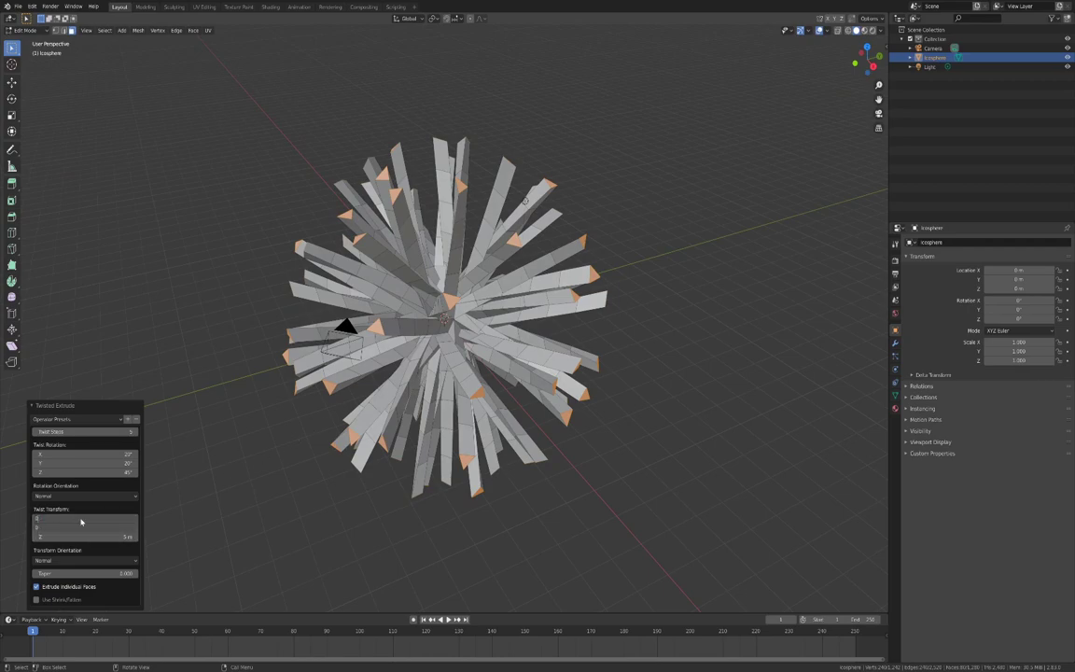
key("Return")
Step: Lengthen the icosphere's spikes by setting the Z twist transform to 20 m
left_click(82, 536)
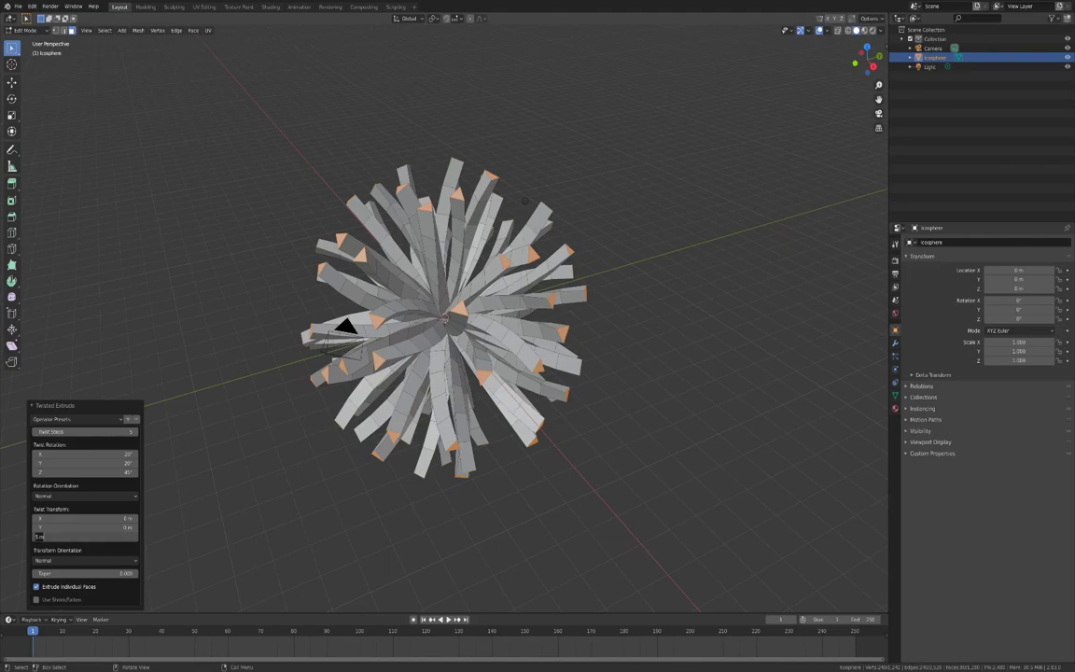
type("20")
key("Return")
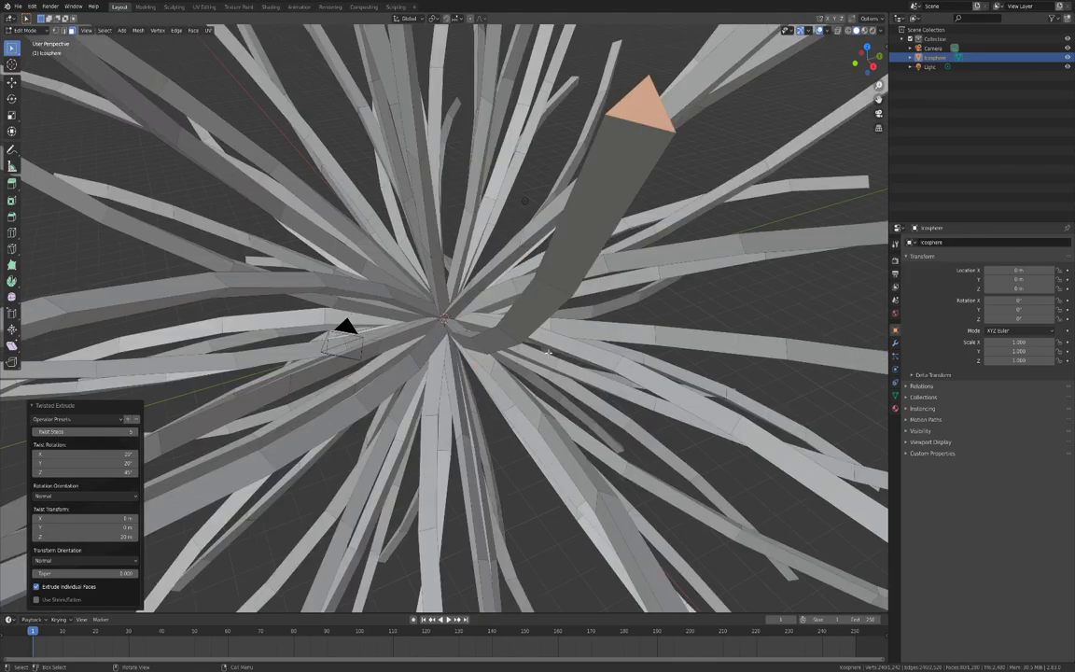
middle_click_drag(493, 313, 501, 360)
Step: Set the taper of the icosphere's spikes to 0.1 and start adding a new operator preset
left_click(86, 573)
key("BackSpace")
type("0.1")
key("Return")
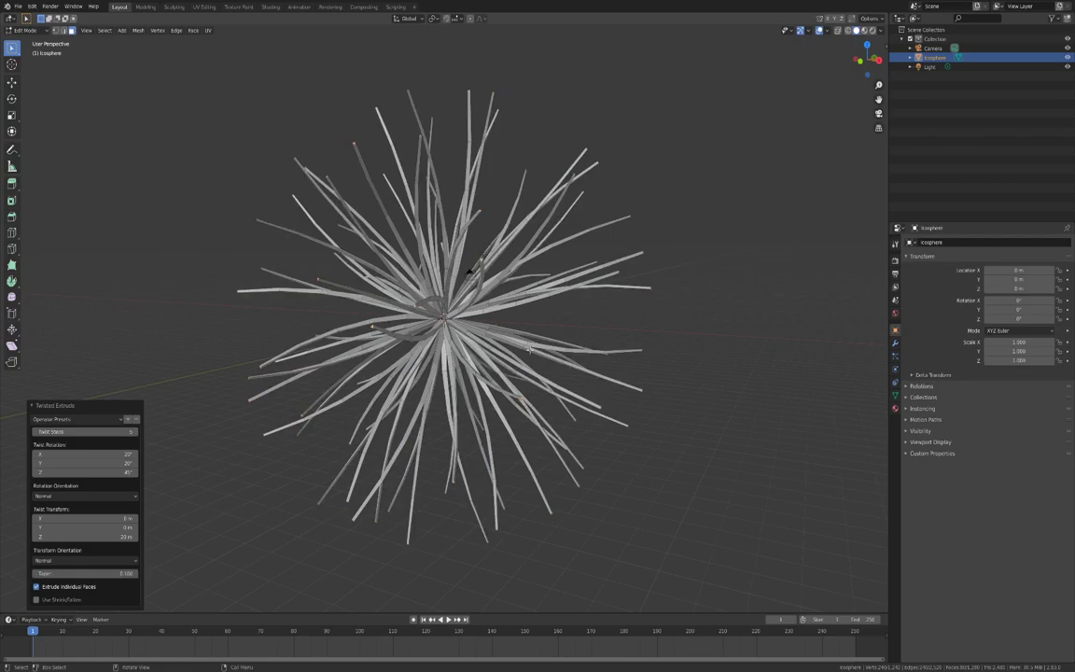
mouse_move(526, 347)
middle_mouse_down()
mouse_move(531, 306)
mouse_move(545, 321)
mouse_move(541, 282)
mouse_move(500, 296)
mouse_move(458, 347)
mouse_move(527, 345)
middle_mouse_up()
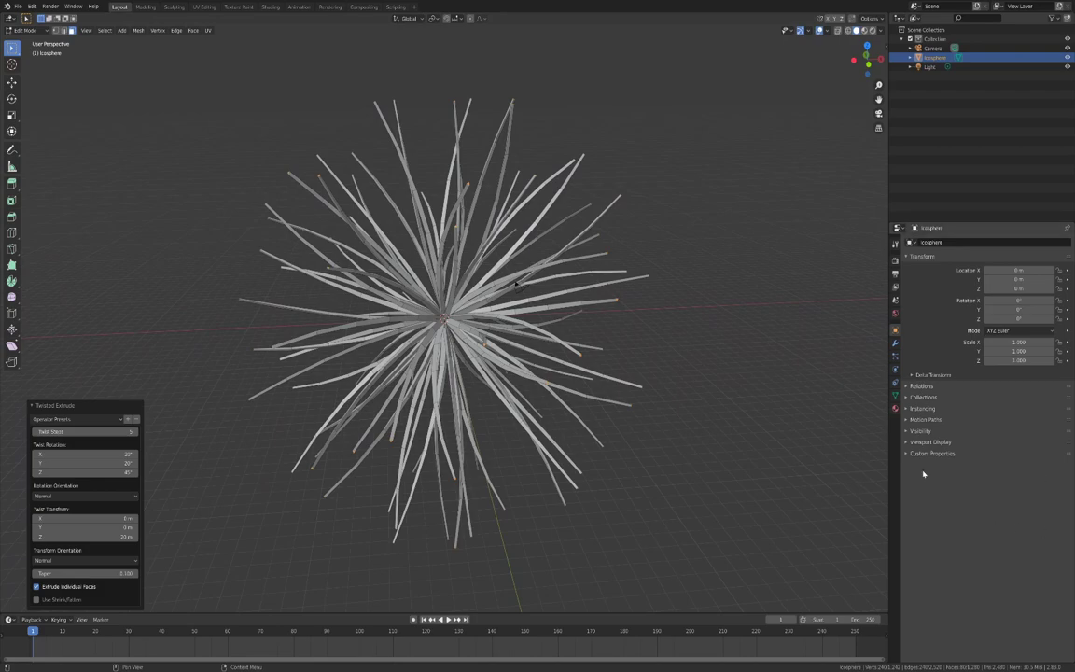
left_click(128, 421)
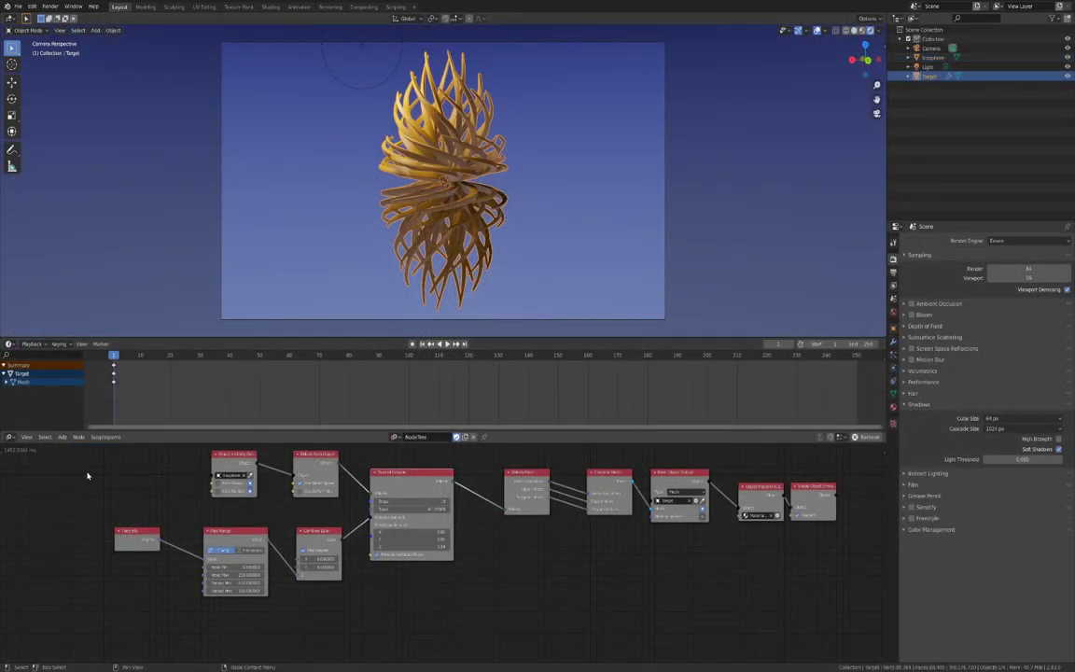
Step: Activate the Annotate tool in the node editor and draw a circle around the Twisted Extrude node
key("t")
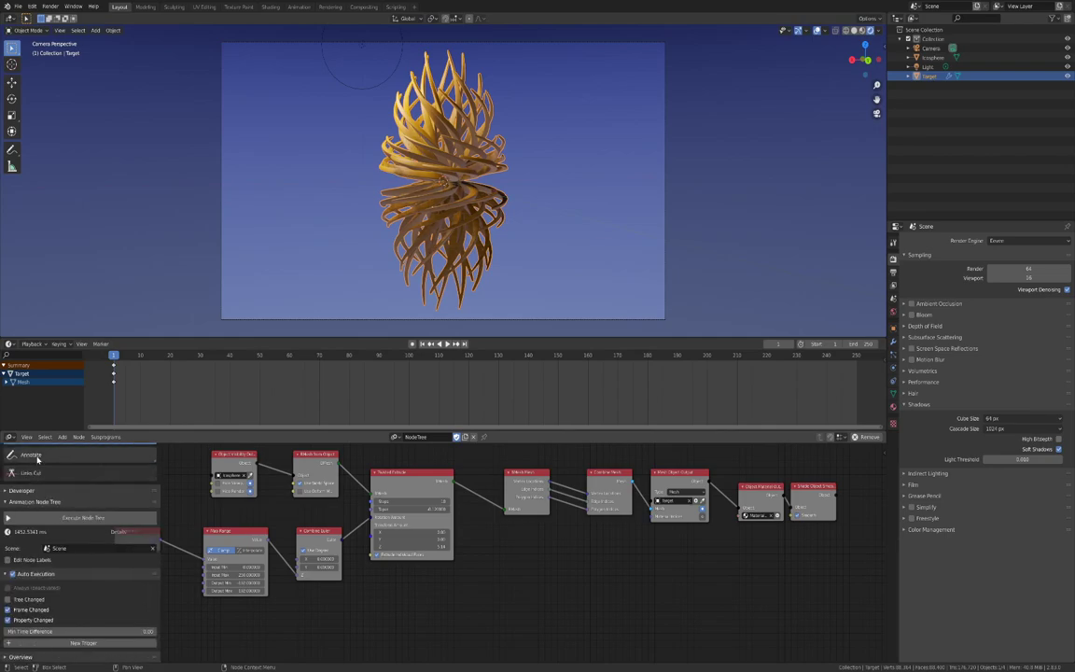
left_click(36, 454)
key("t")
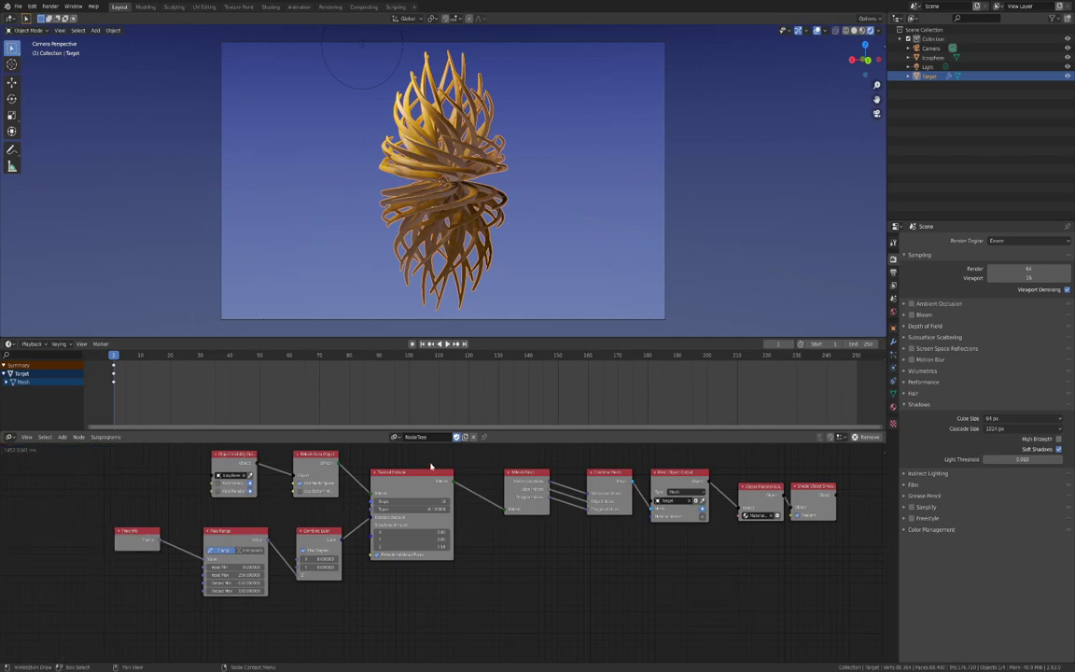
mouse_move(431, 453)
left_mouse_down()
mouse_move(403, 451)
mouse_move(325, 518)
mouse_move(412, 597)
mouse_move(497, 504)
mouse_move(463, 450)
mouse_move(413, 446)
left_mouse_up()
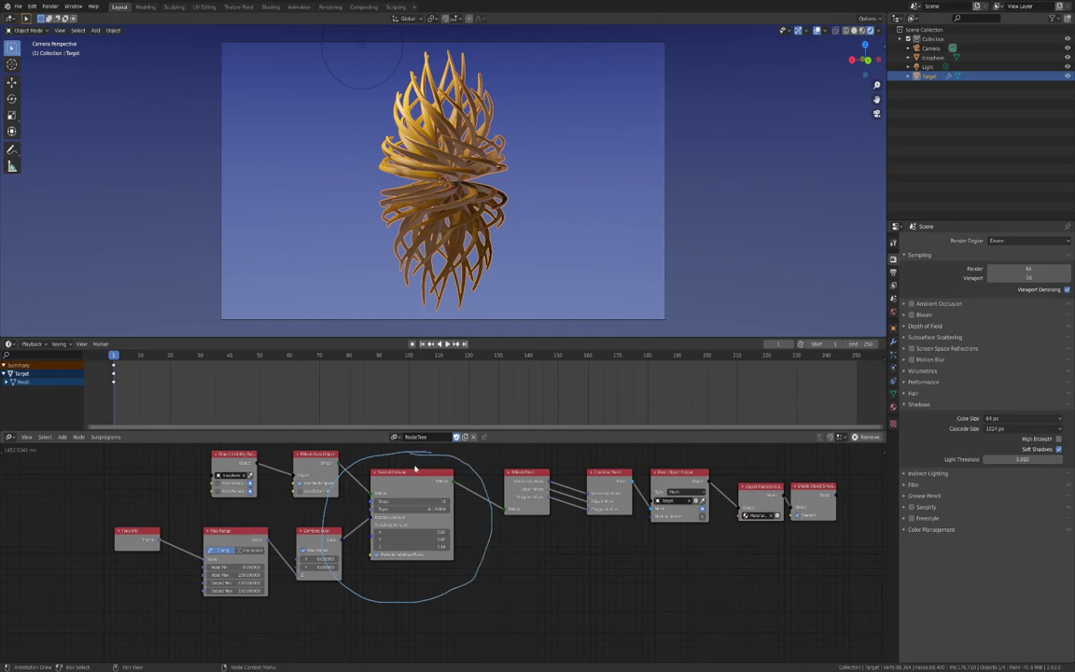
Step: Draw an annotation circle around the Time Info node that feeds the Map Range node
scroll(404, 494, "up", 3)
mouse_move(515, 542)
middle_mouse_down()
mouse_move(569, 567)
mouse_move(602, 542)
mouse_move(612, 552)
middle_mouse_up()
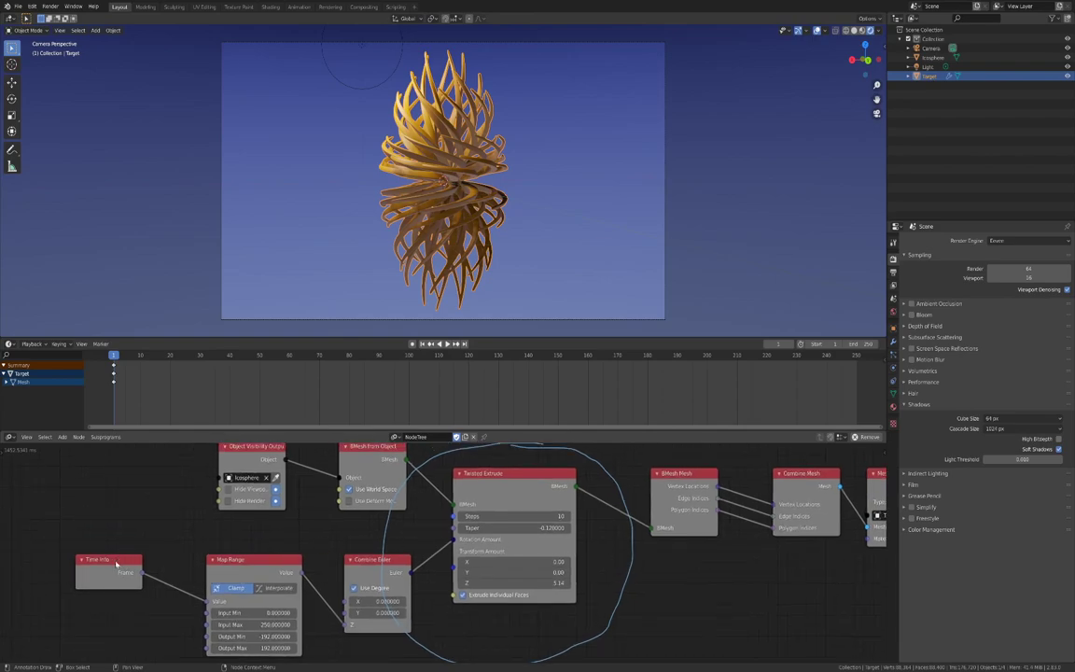
mouse_move(80, 540)
left_mouse_down()
mouse_move(97, 602)
mouse_move(86, 533)
left_mouse_up()
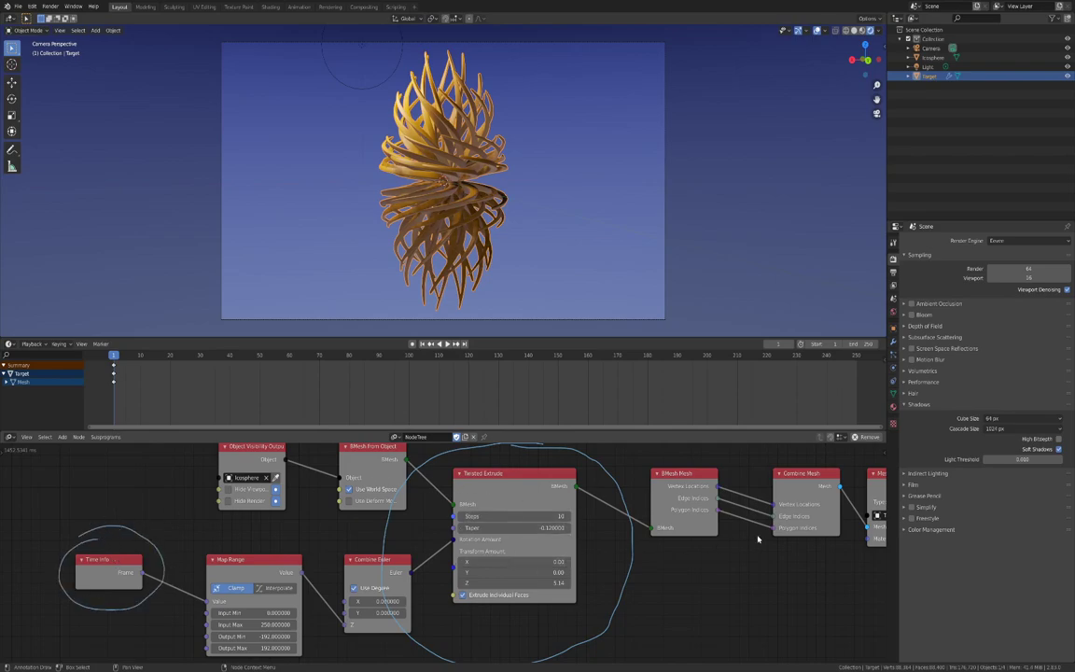
Step: Show the Twisted Extrude node's advanced settings in the node editor
key("n")
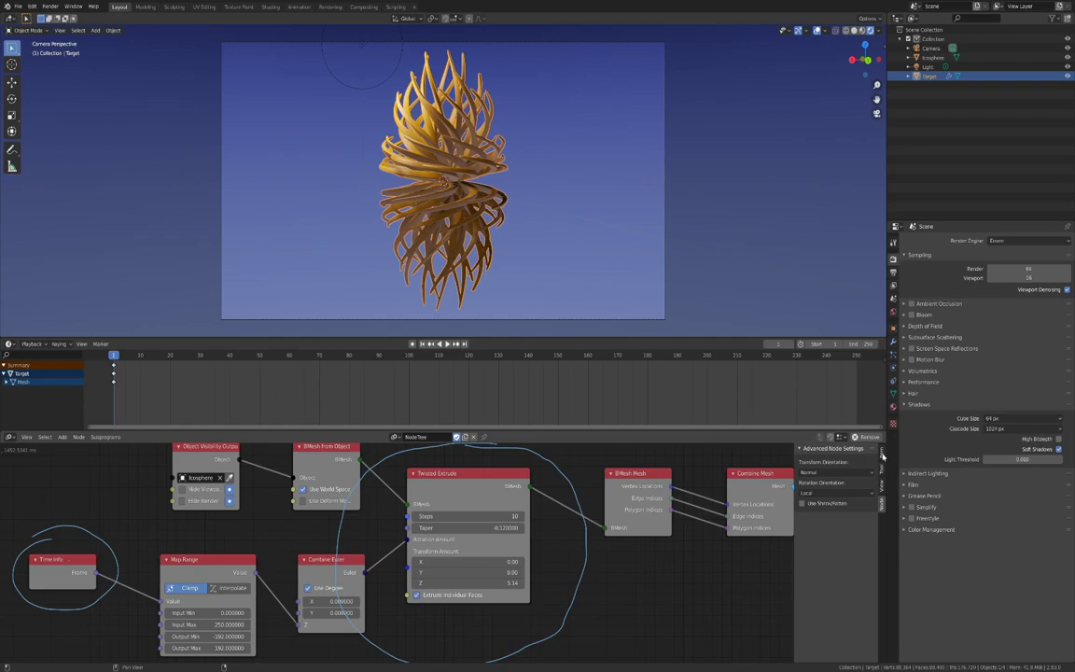